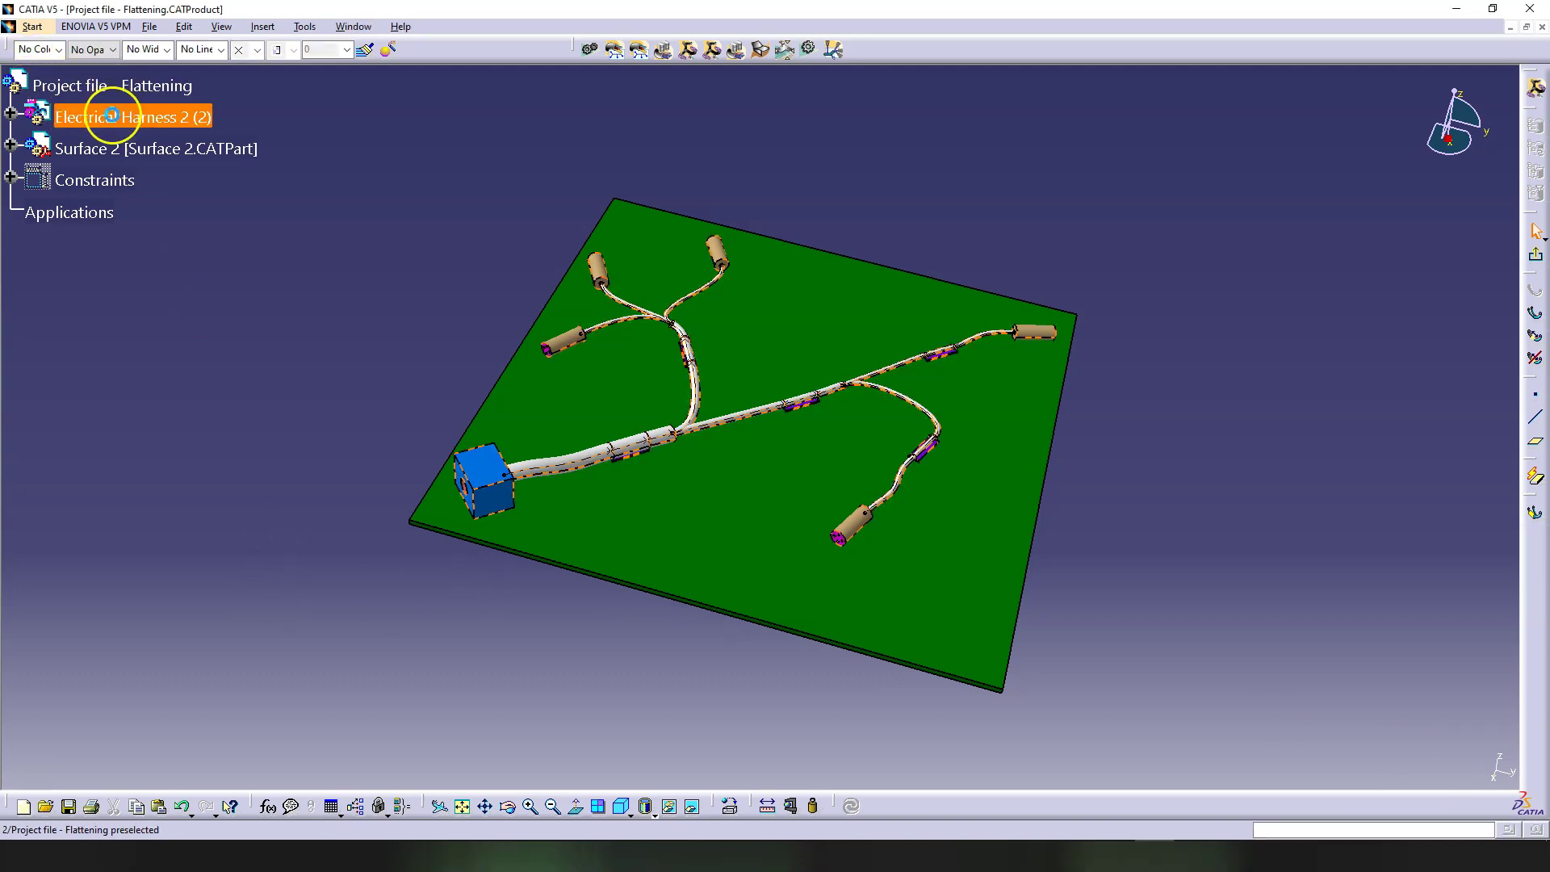
Step: Select Electrical Harness 2 in the tree and pick the branch leading to Connector A.4
left_click(111, 150)
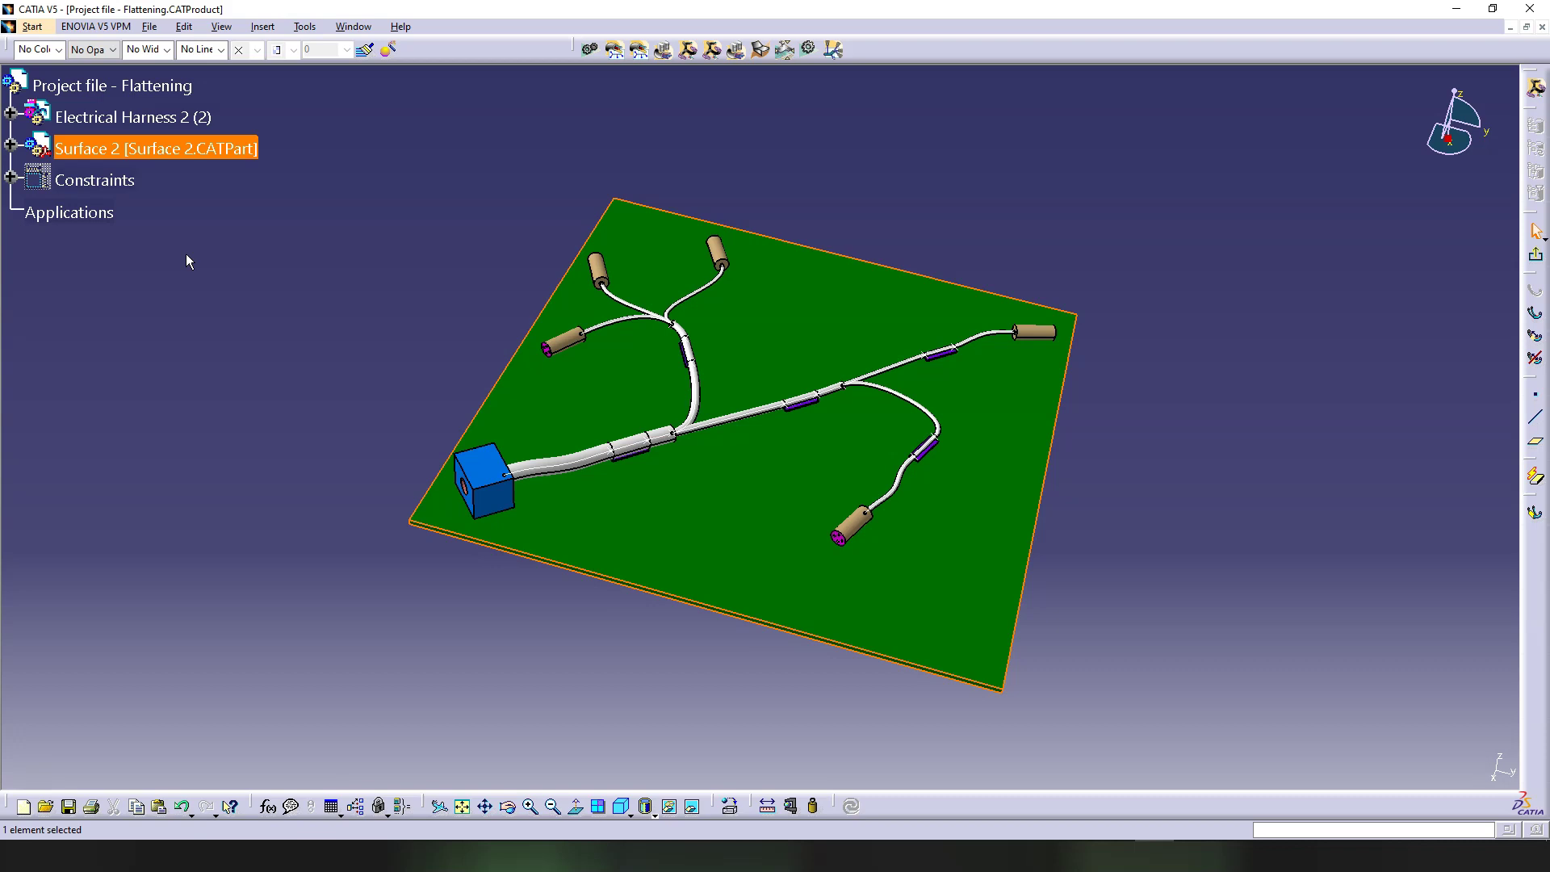
left_click(391, 353)
left_click(179, 91)
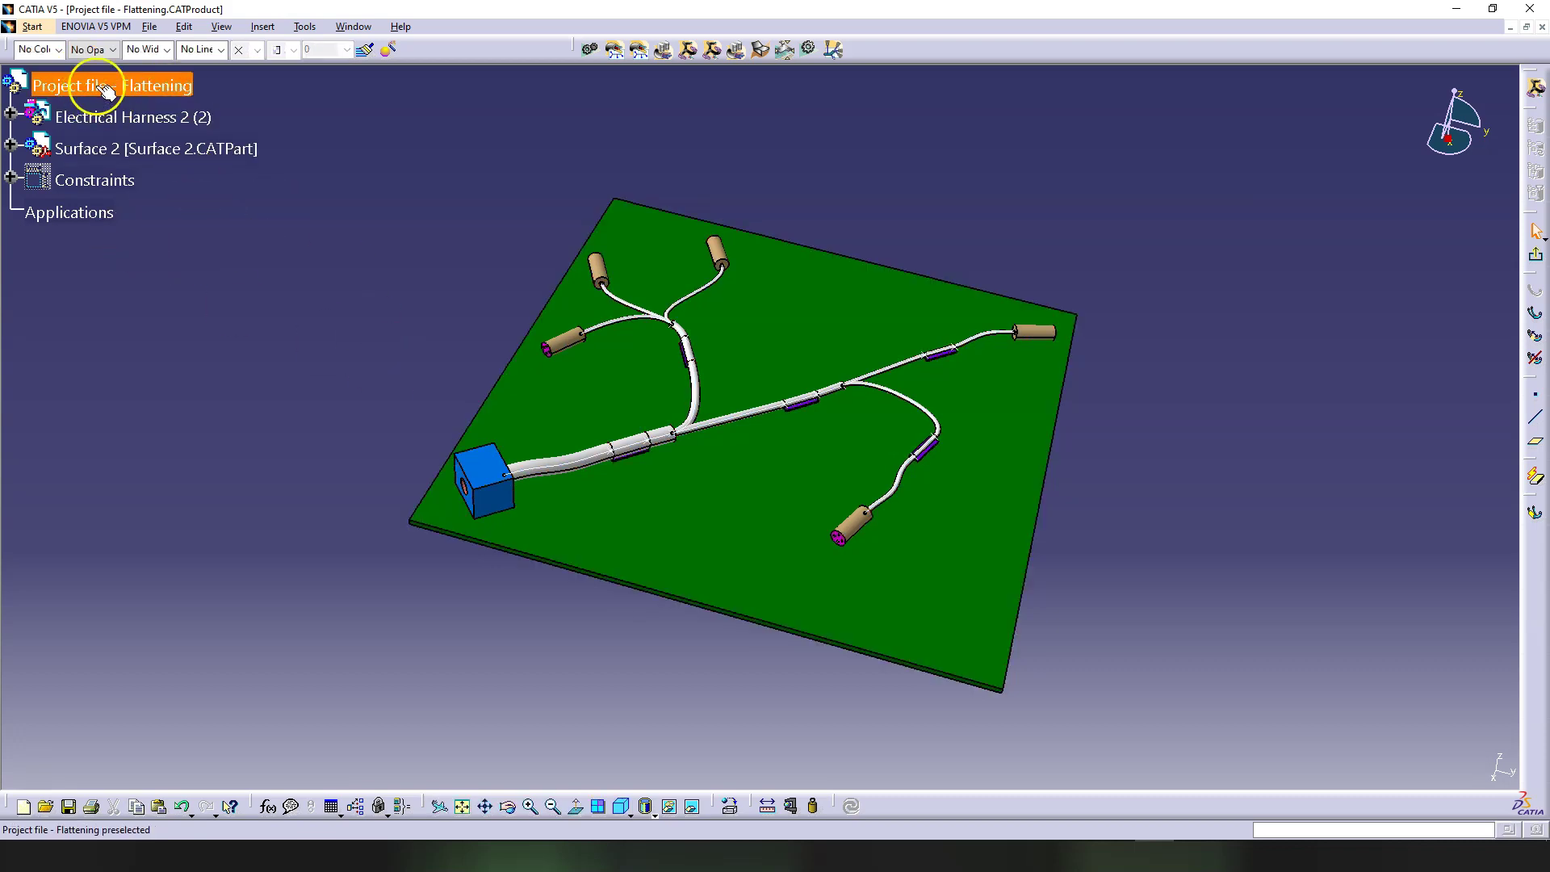
left_click(203, 121)
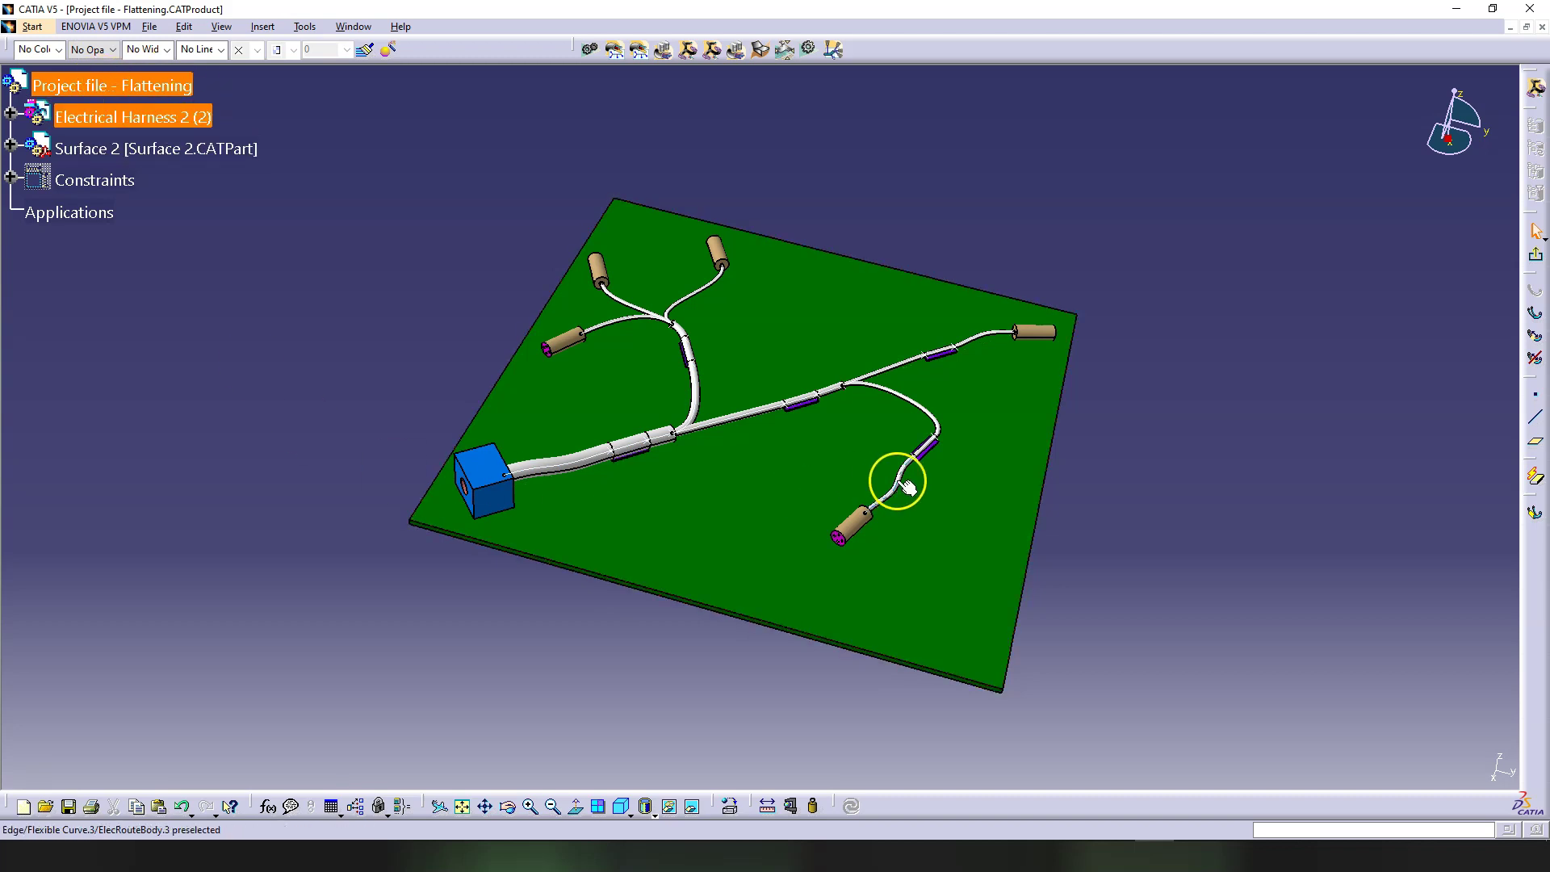
left_click(893, 485)
Step: Open the Branchable.3 branch definition and review its route points
double_click(877, 544)
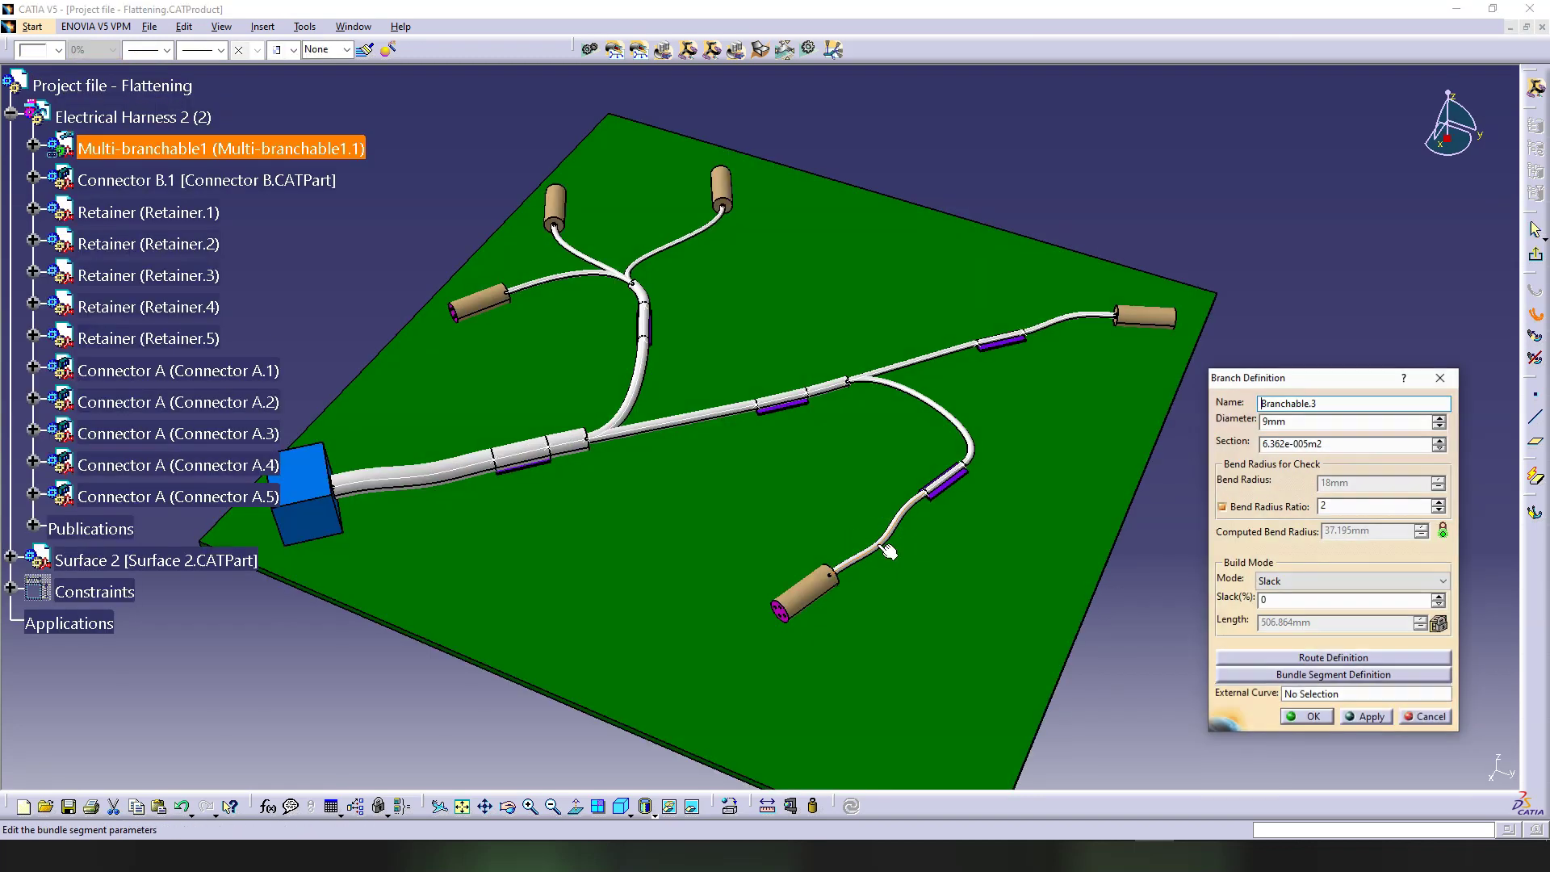
left_click(1314, 658)
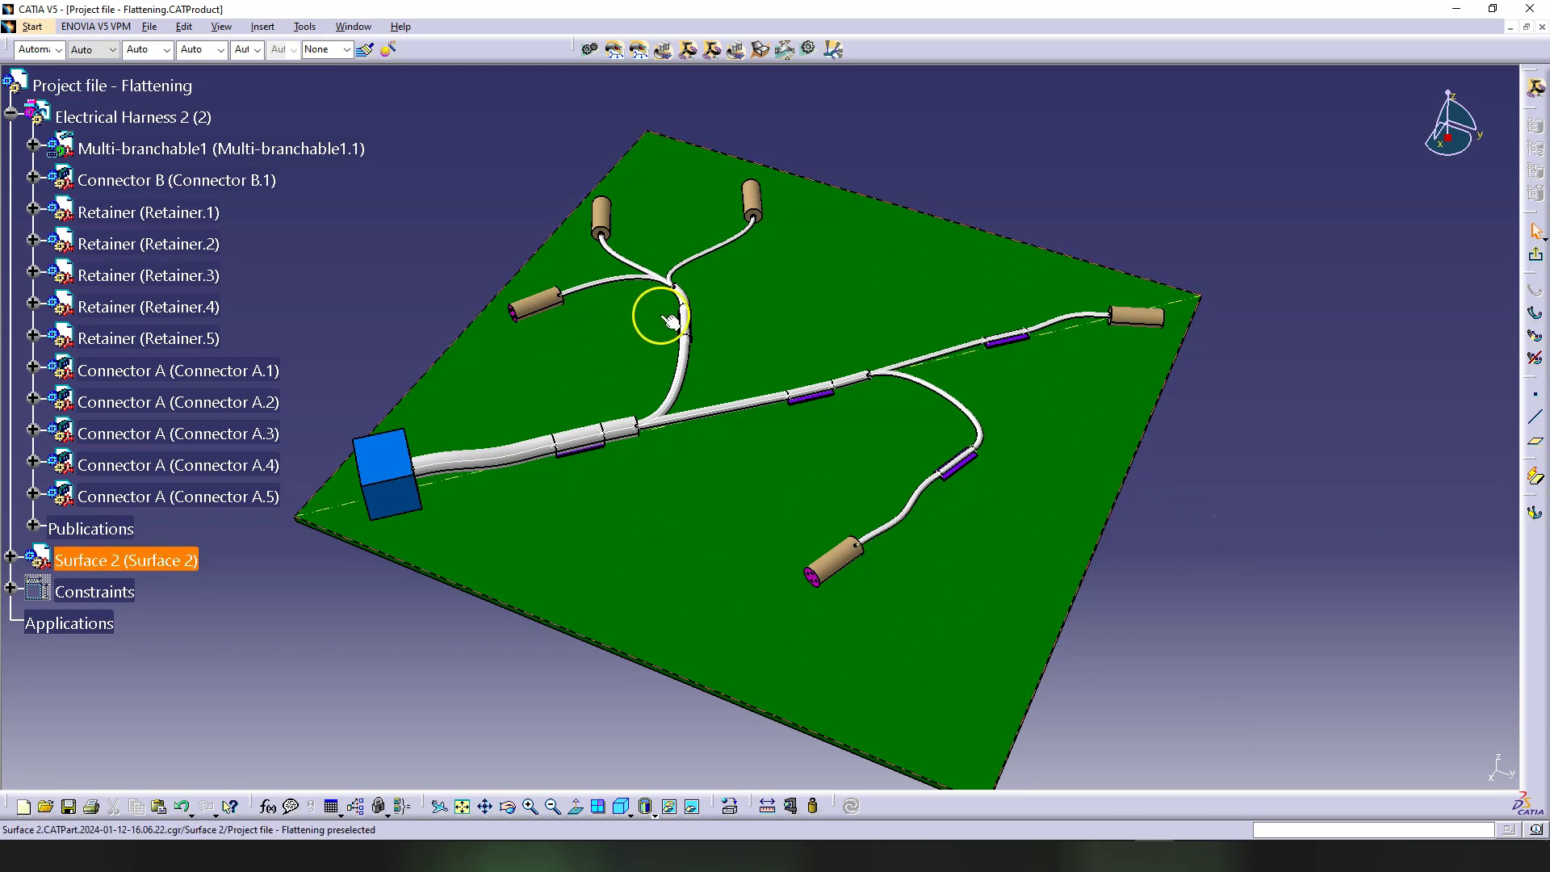
Step: Orbit and pan to a frontal view of the board, then activate Electrical Harness 2
middle_click_drag(755, 474, 807, 468)
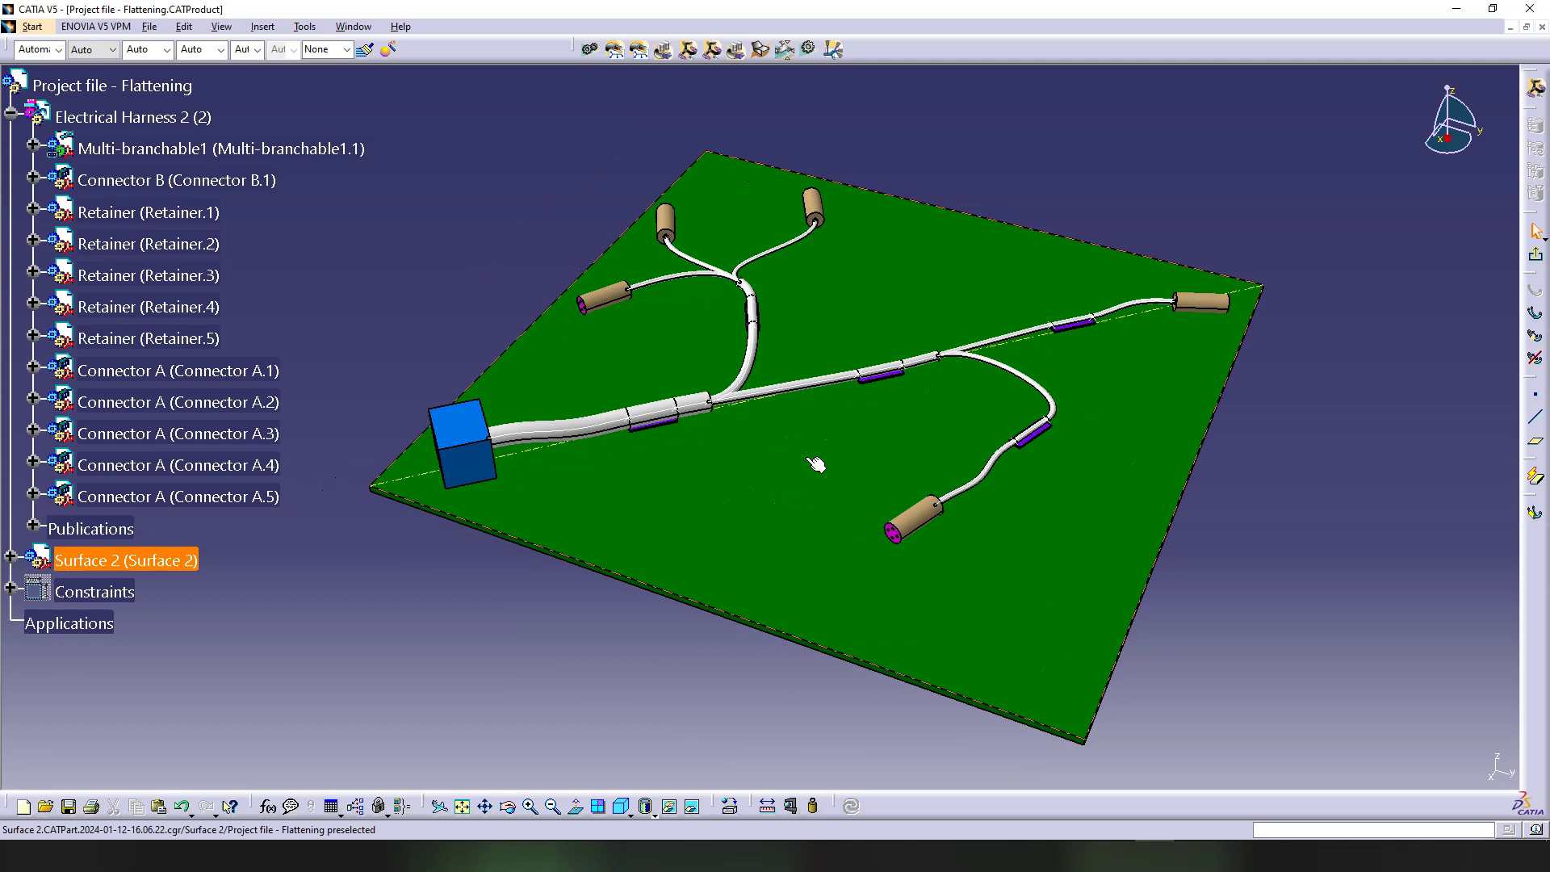
middle_click_drag(882, 460, 927, 706)
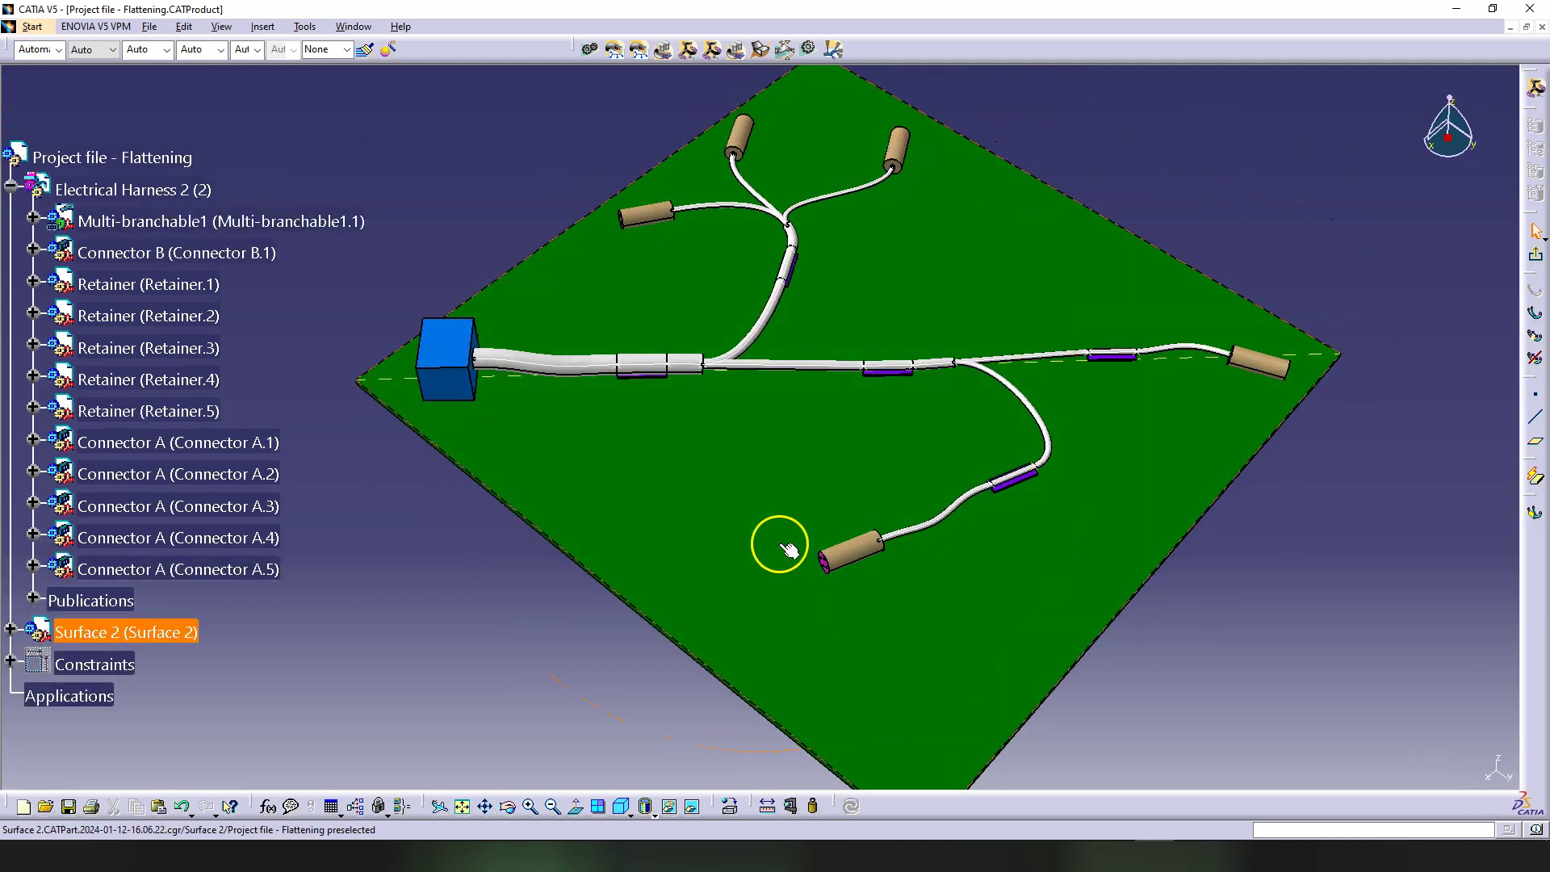
middle_click_drag(754, 439, 803, 339)
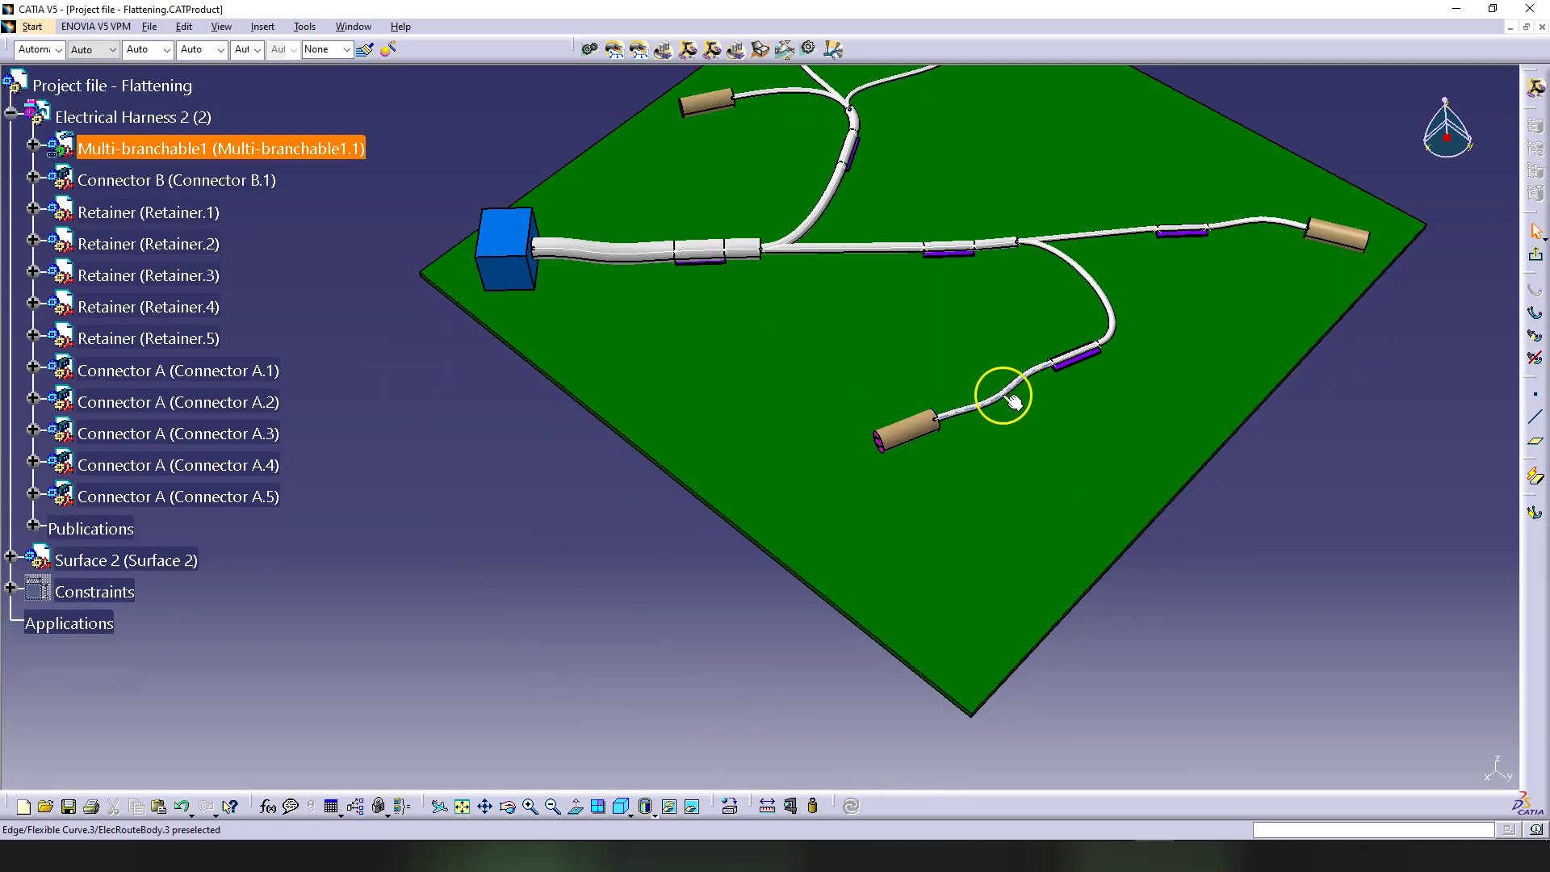
double_click(179, 129)
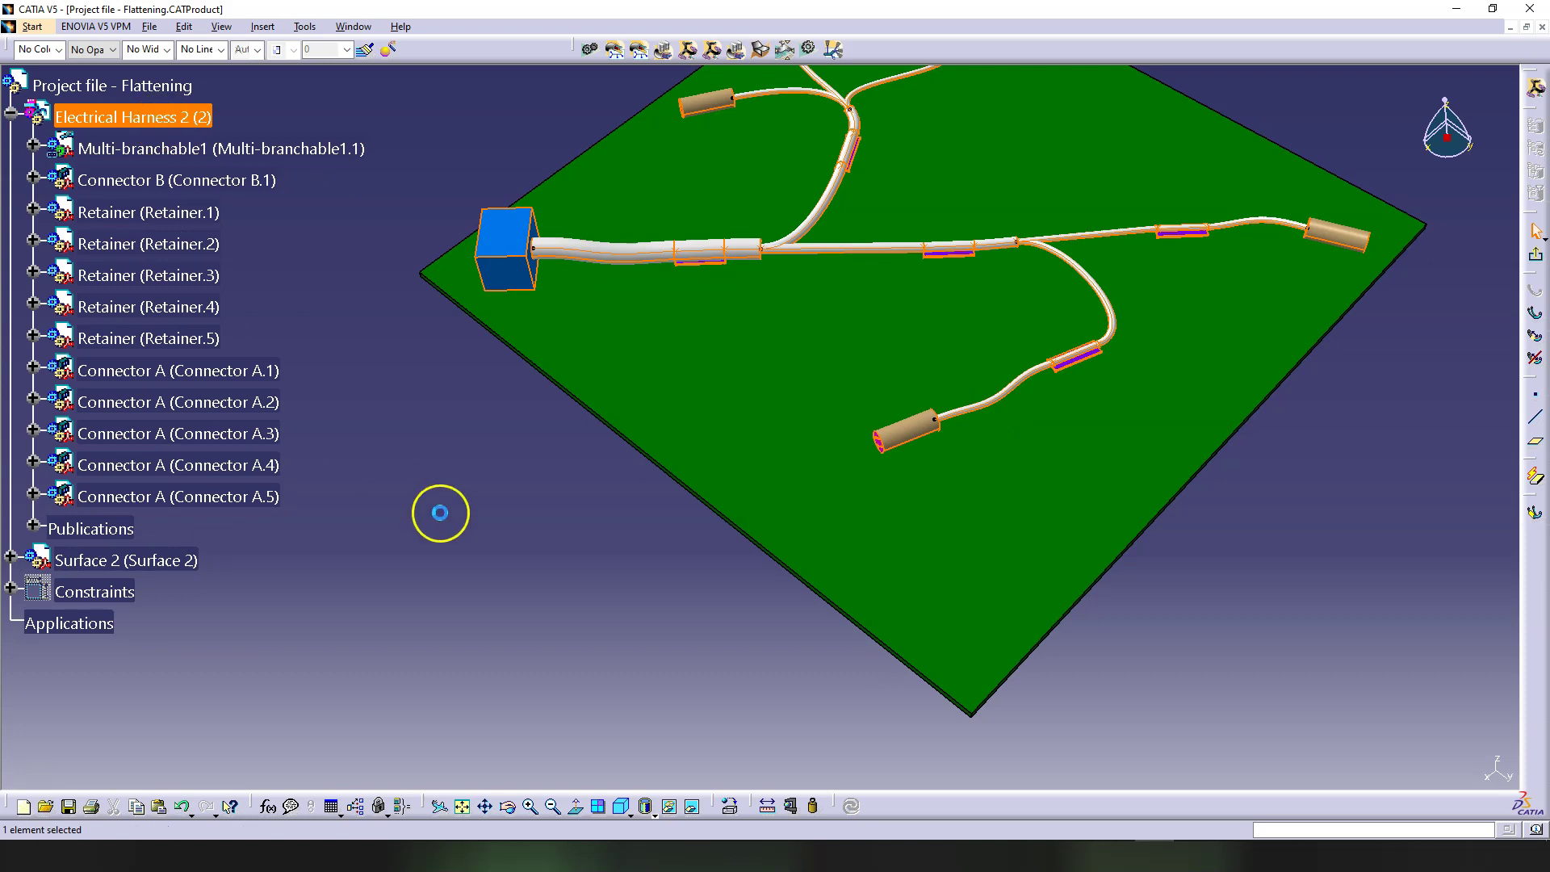
Step: Set the compass to Snap Automatically and drag Connector A.4 down-left off the board
left_click(360, 477)
middle_click_drag(924, 574, 911, 497)
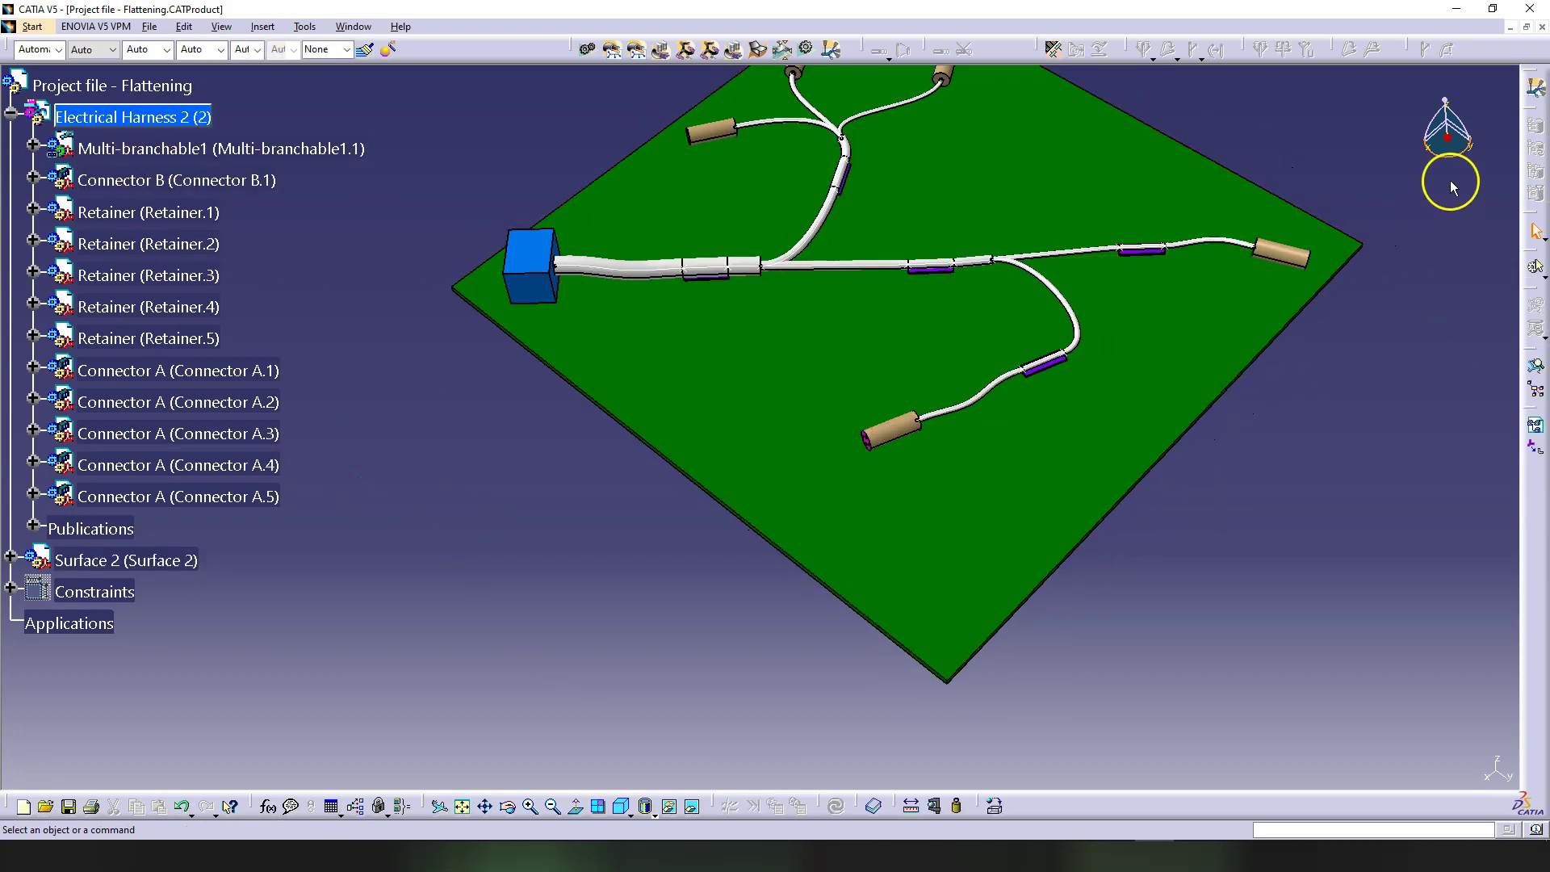
right_click(1449, 144)
left_click(1422, 311)
left_click(902, 410)
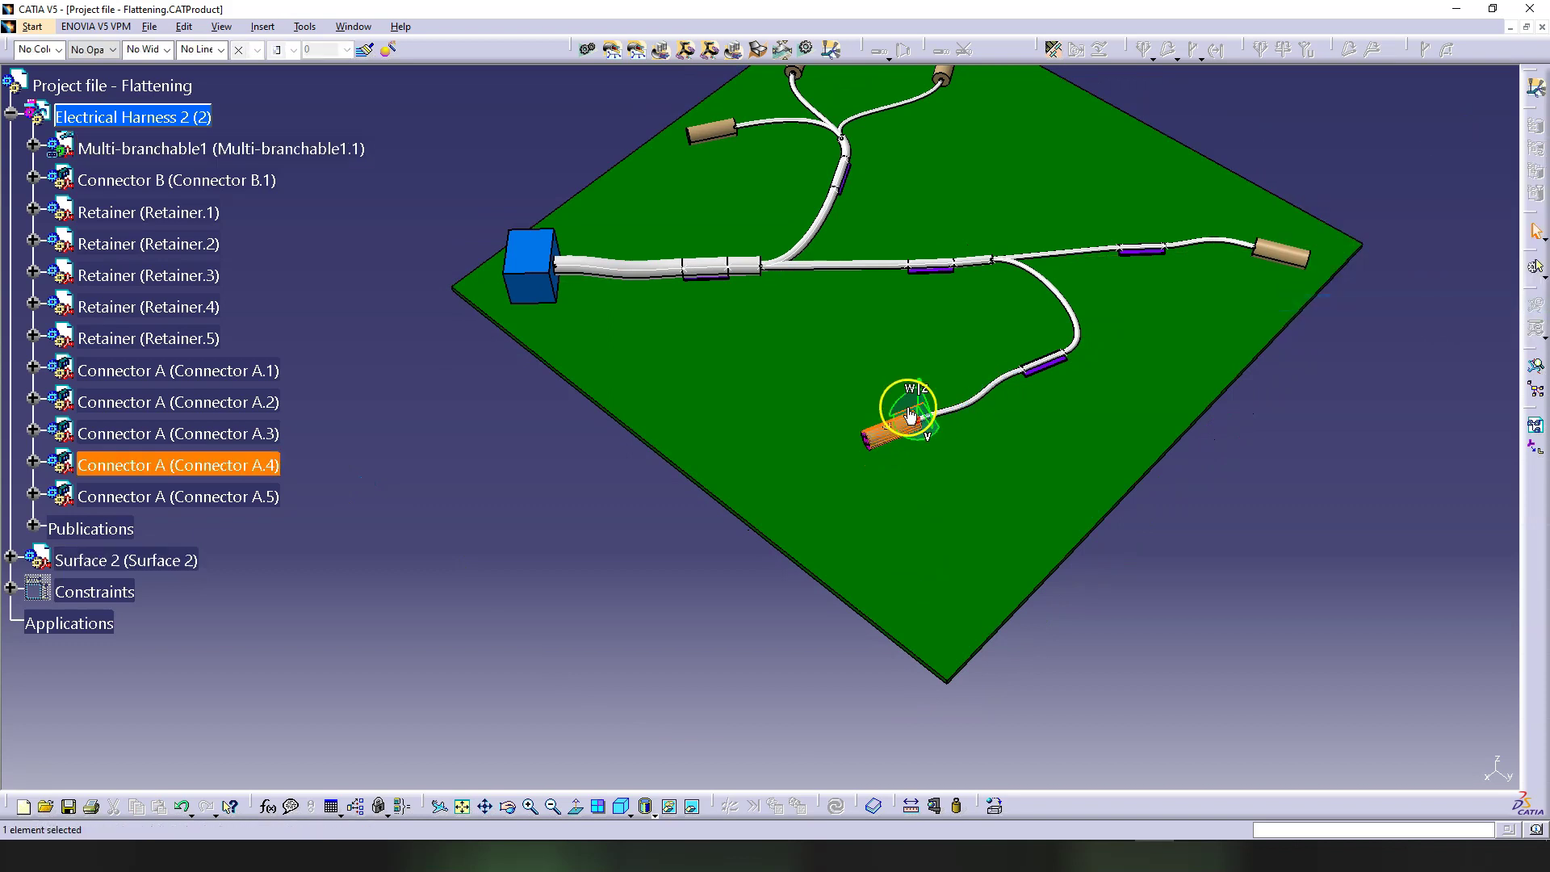
left_click_drag(902, 410, 138, 717)
Step: Update all of Electrical Harness 2, confirming representation loading and dismissing the synchronization warnings
middle_click_drag(517, 638, 720, 548)
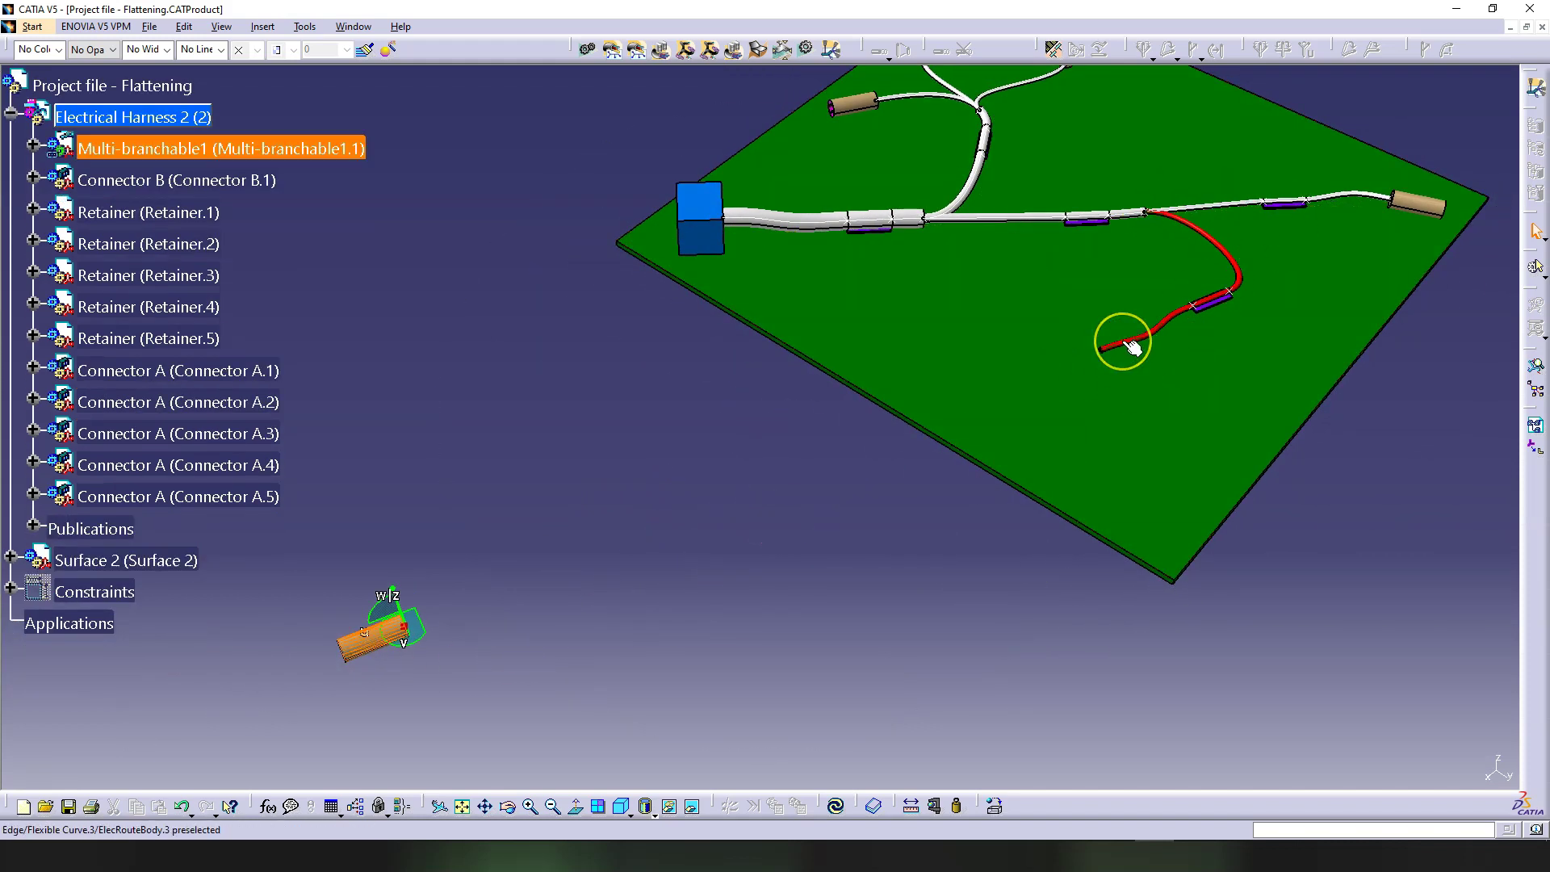
left_click(848, 658)
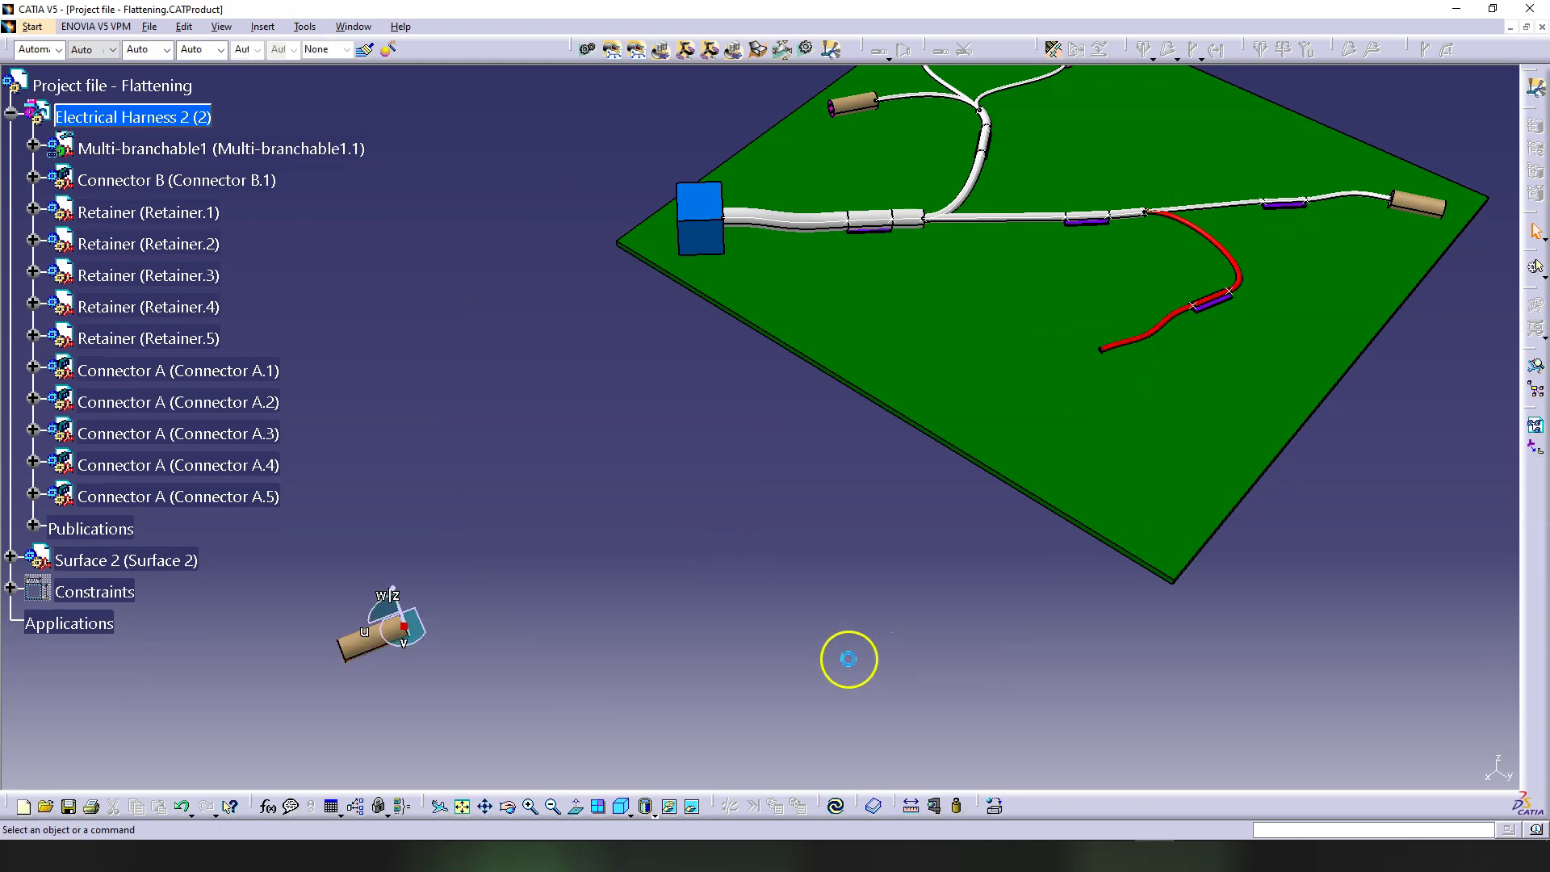
left_click(152, 120)
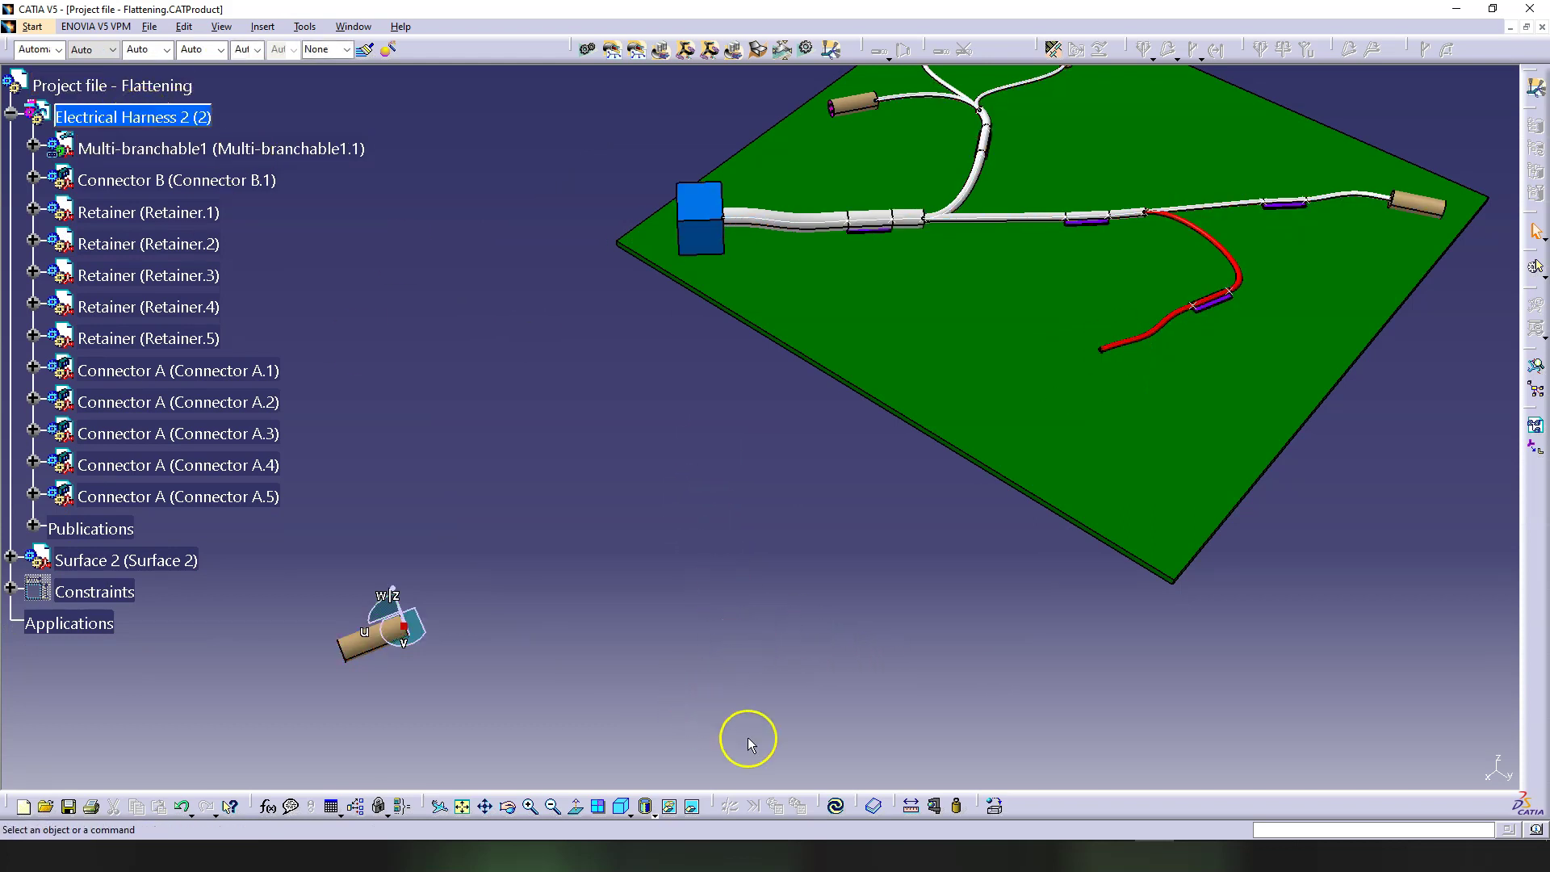
left_click(838, 807)
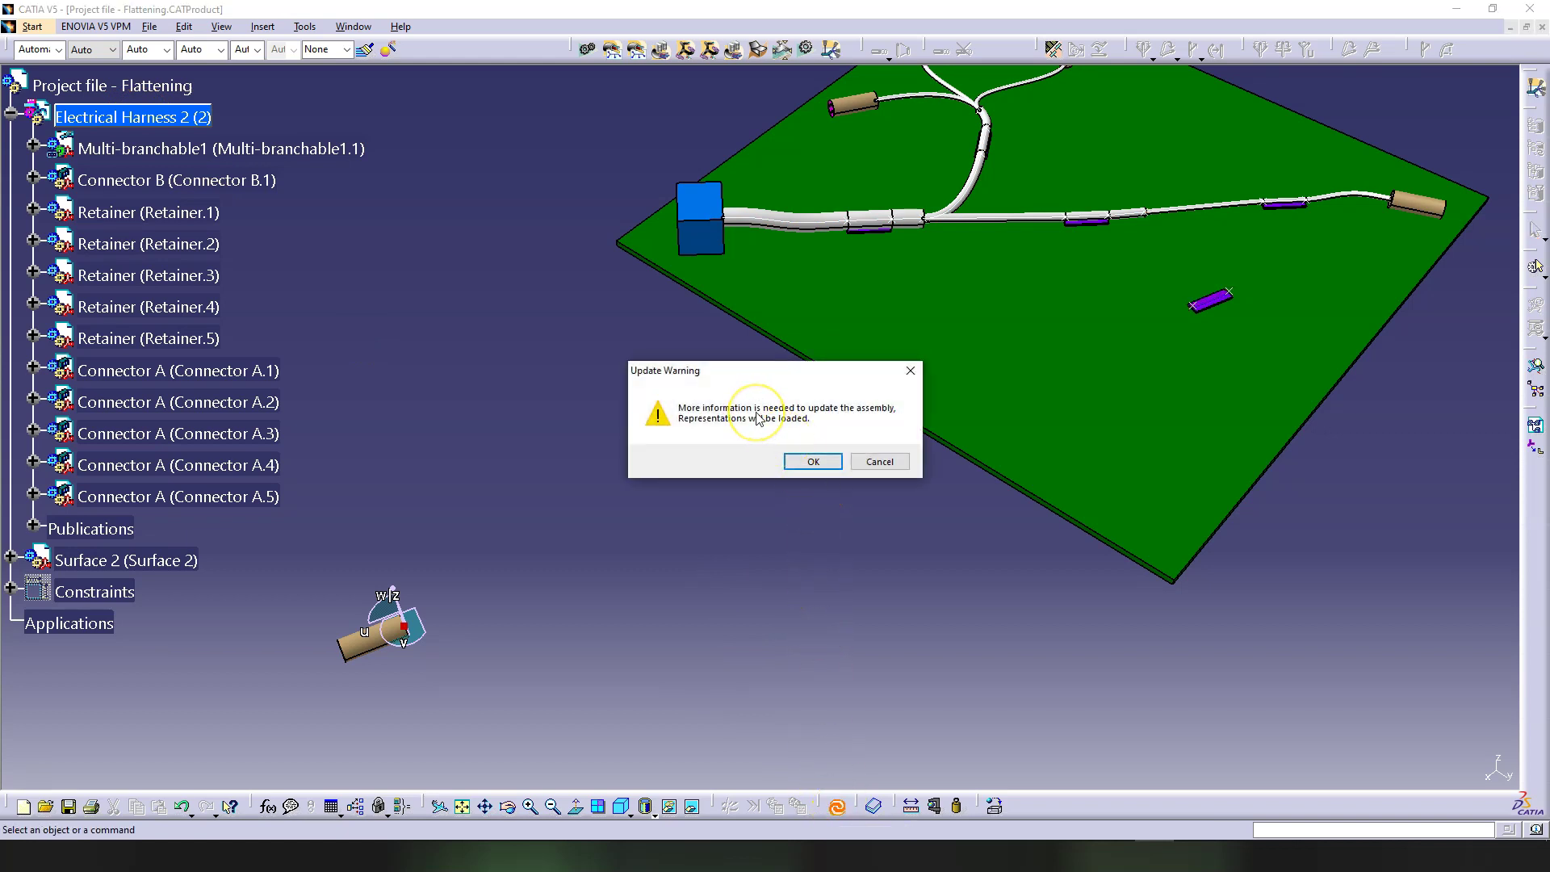
left_click(807, 460)
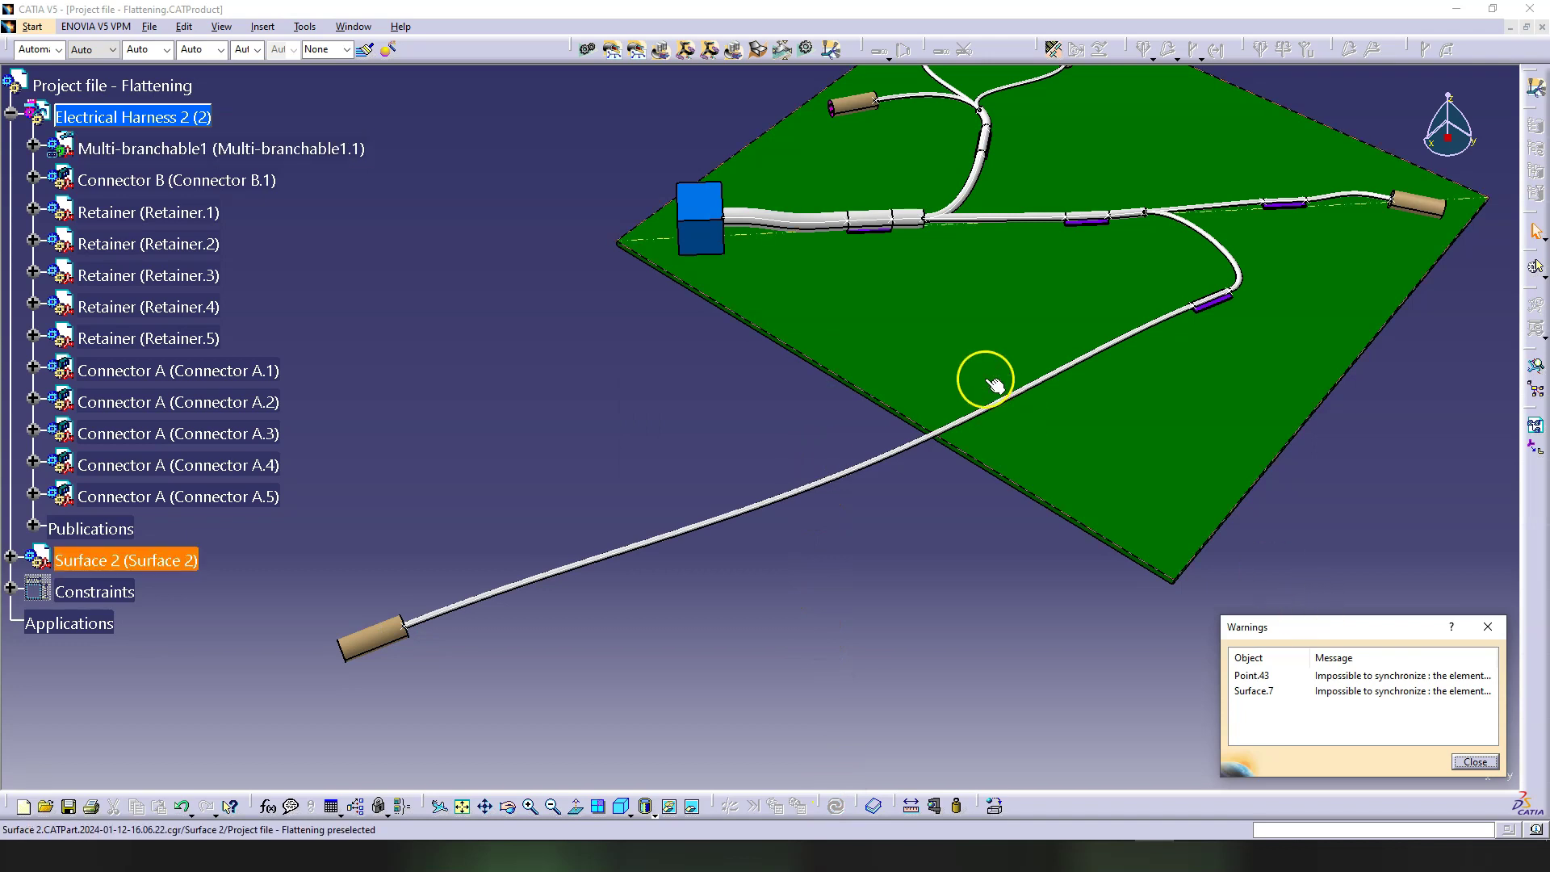
left_click(1475, 762)
Step: Save all modified files of Project file - Flattening through Save Management, then close the document
middle_click_drag(929, 452, 859, 495)
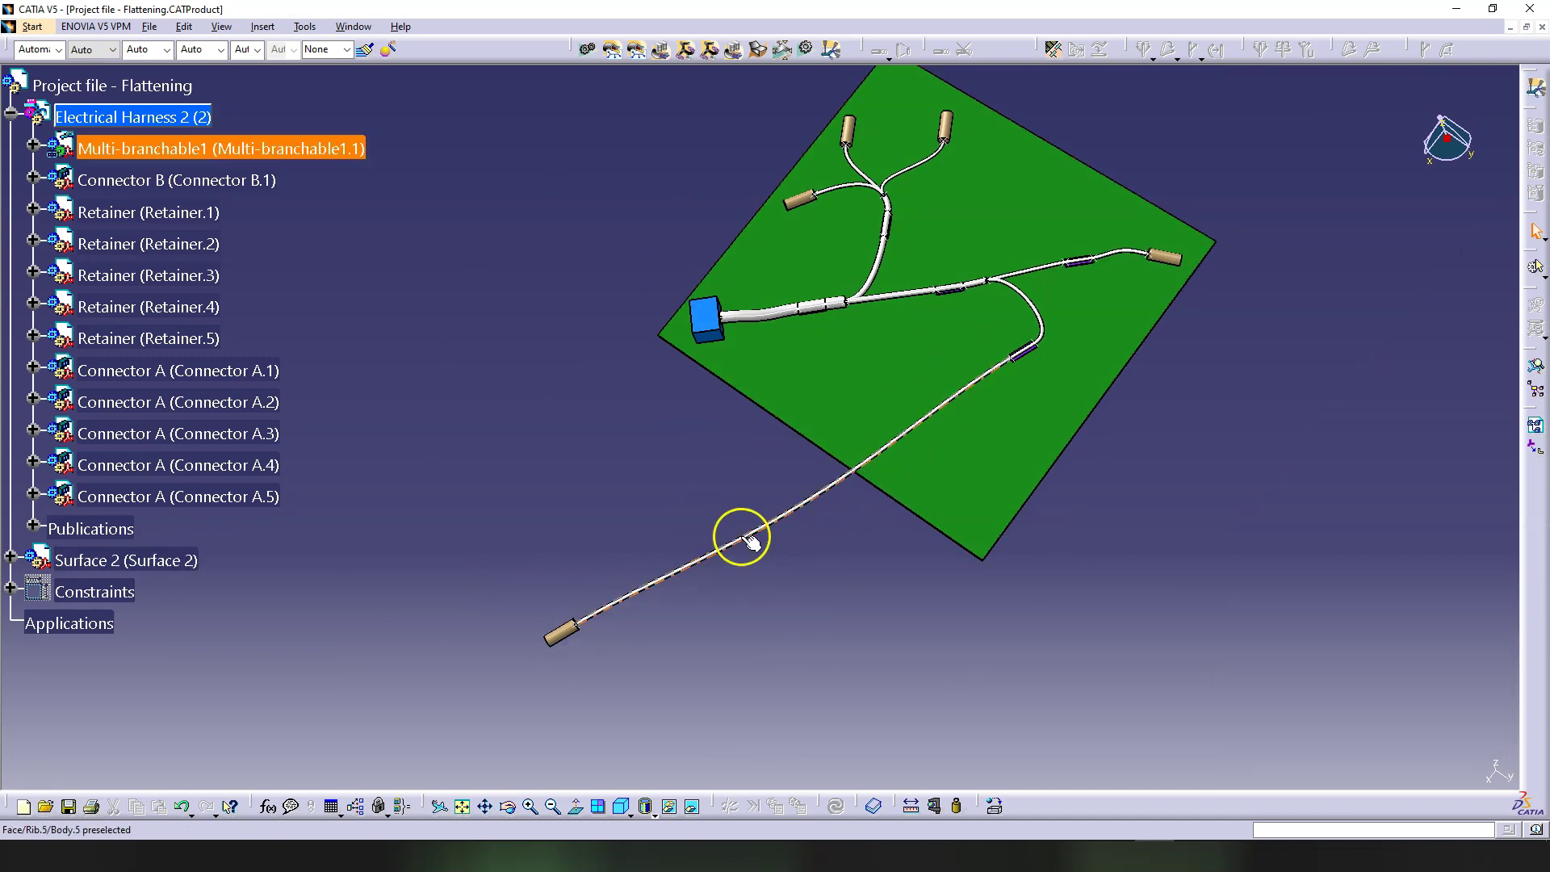
left_click(101, 85)
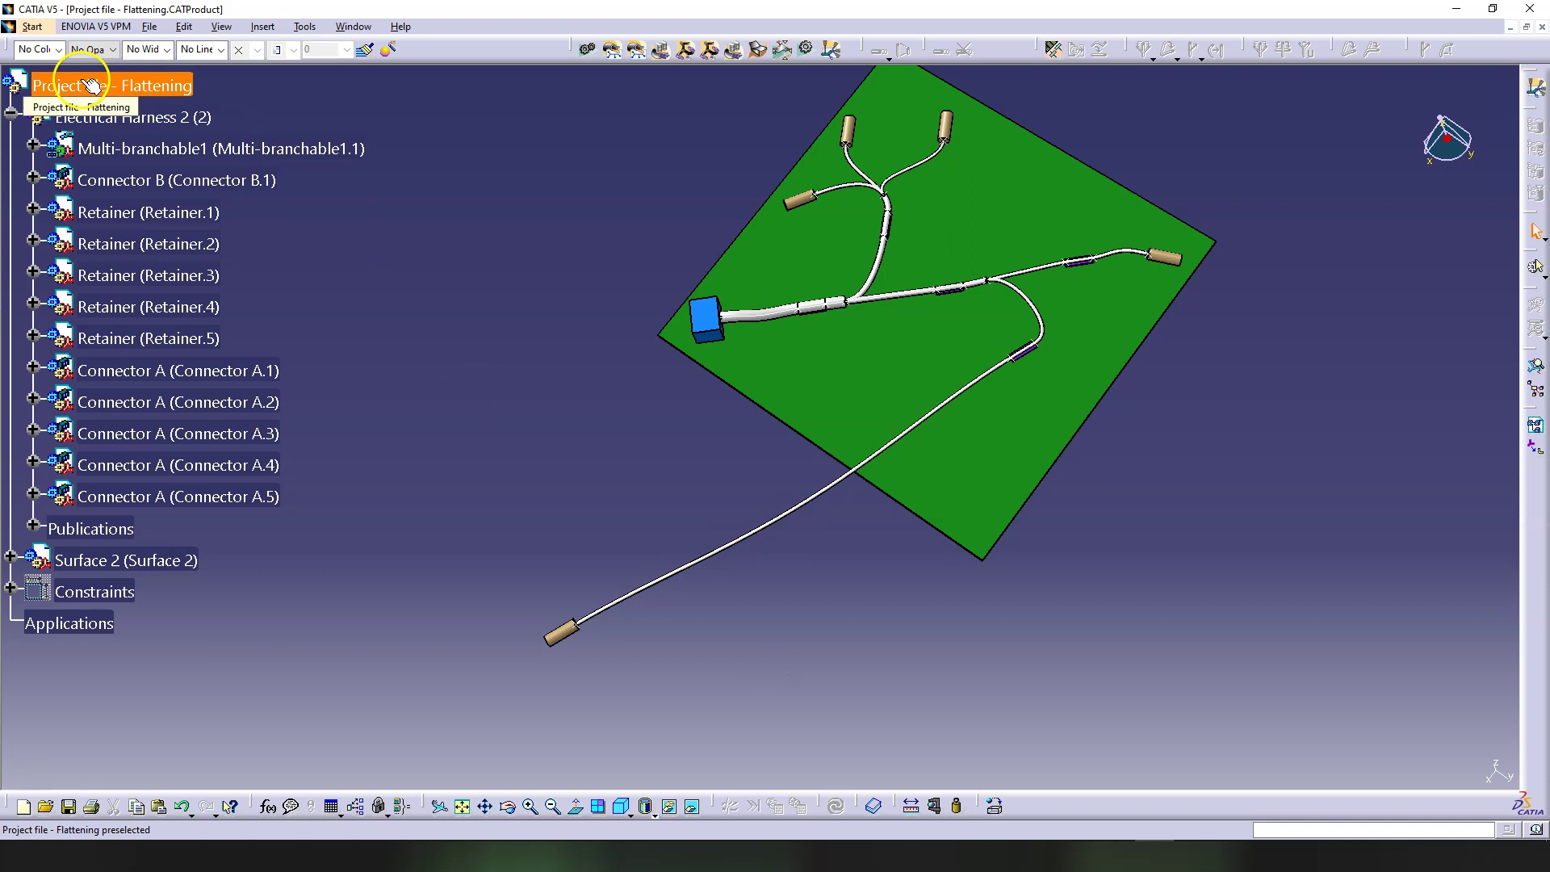
left_click(149, 26)
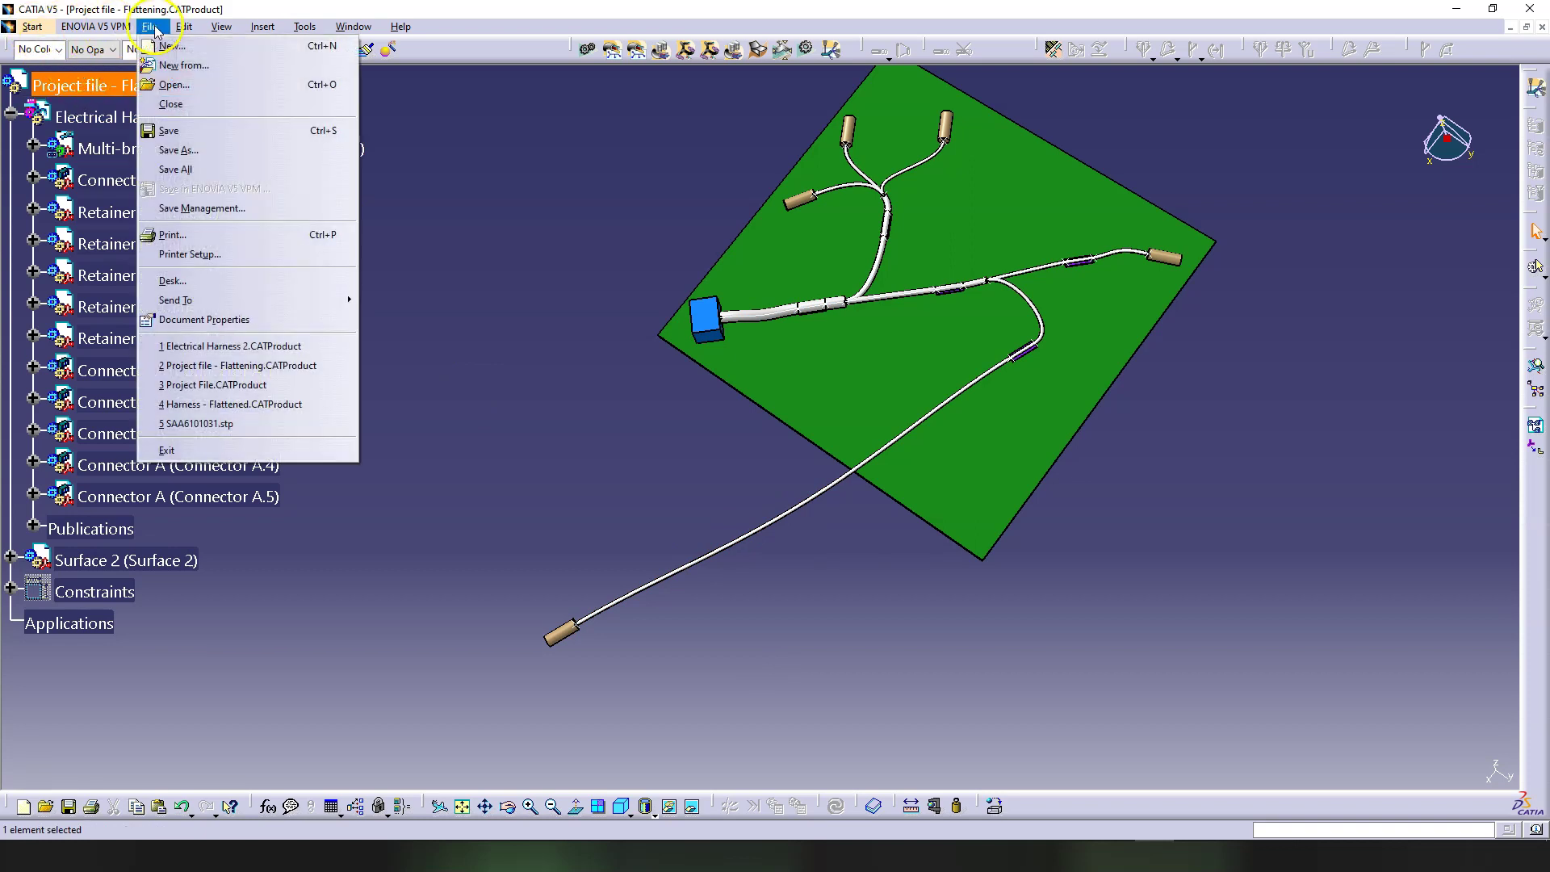
left_click(206, 203)
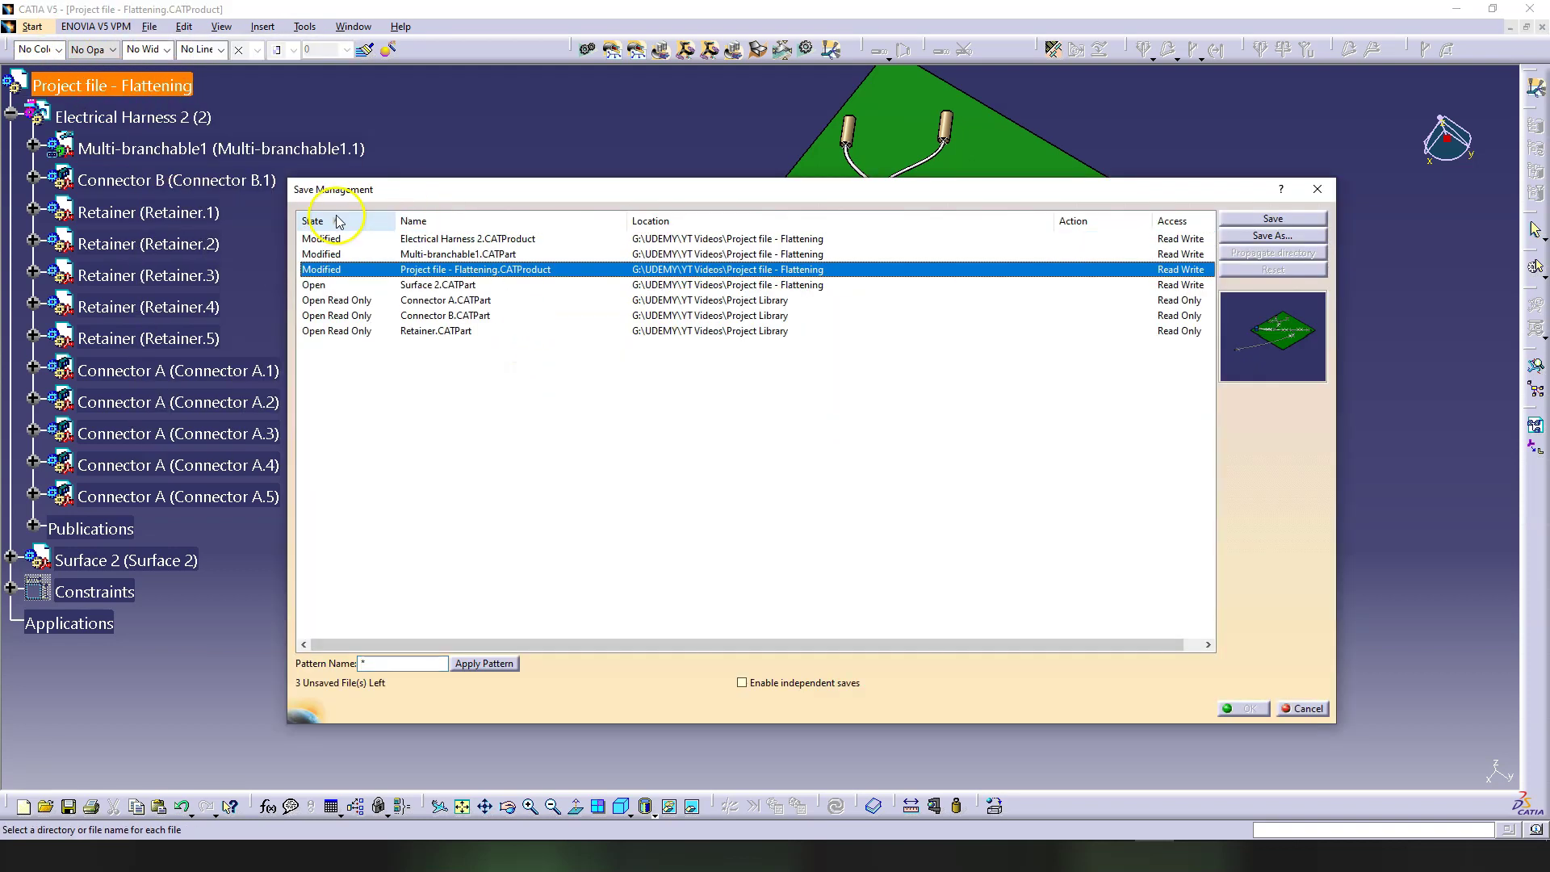
left_click(578, 242)
left_click(1273, 218)
left_click(1244, 708)
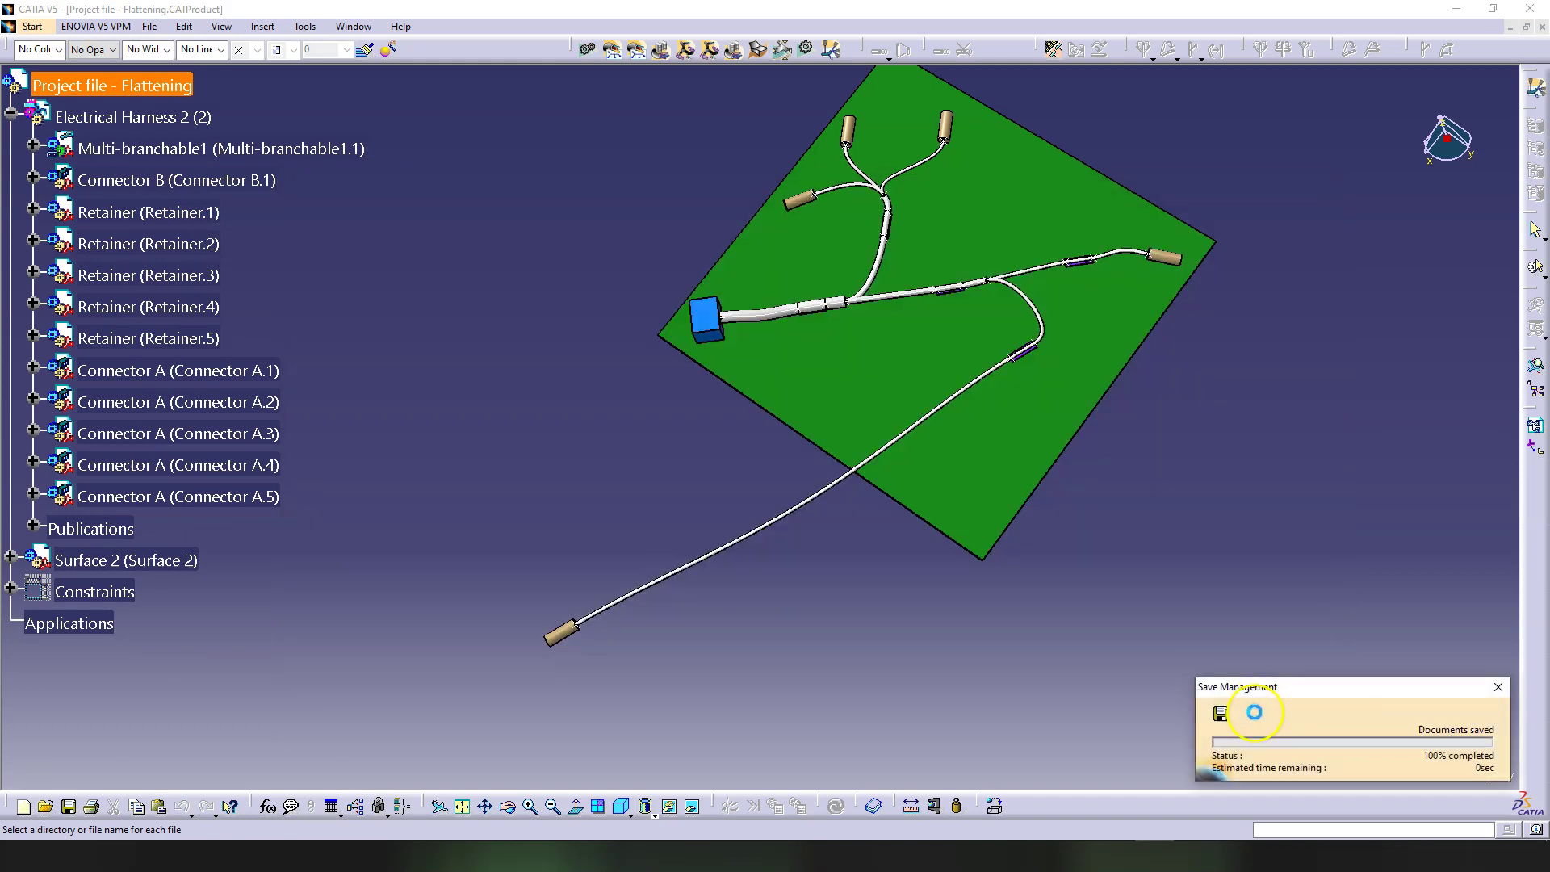
left_click(1543, 28)
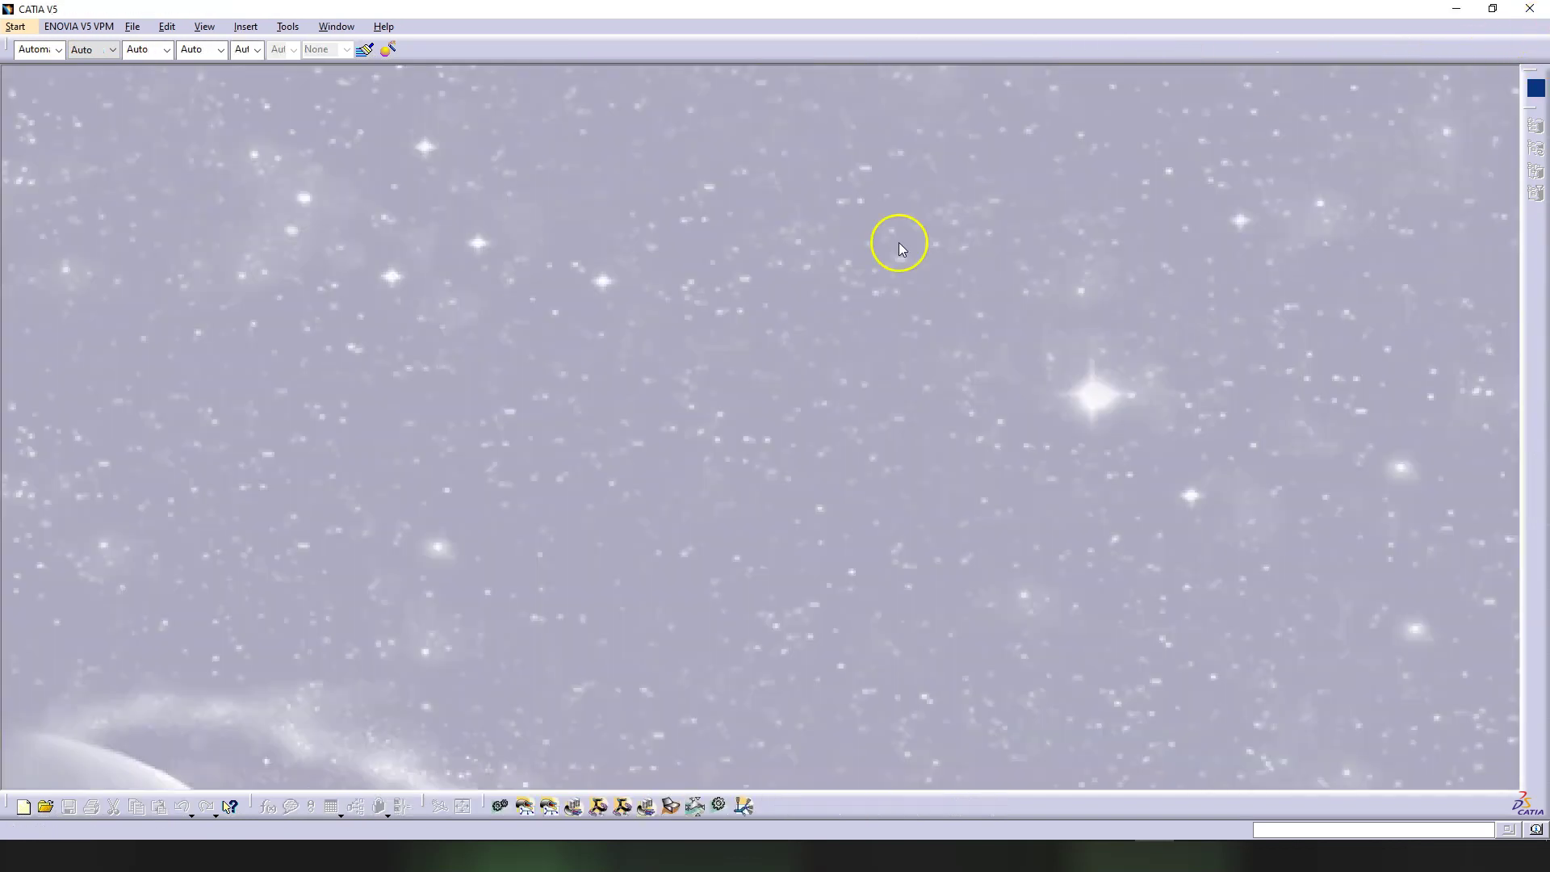
Step: Reopen Harness - Flattened from recent files, then expand and select Electrical Harness 2_Ehf
left_click(129, 27)
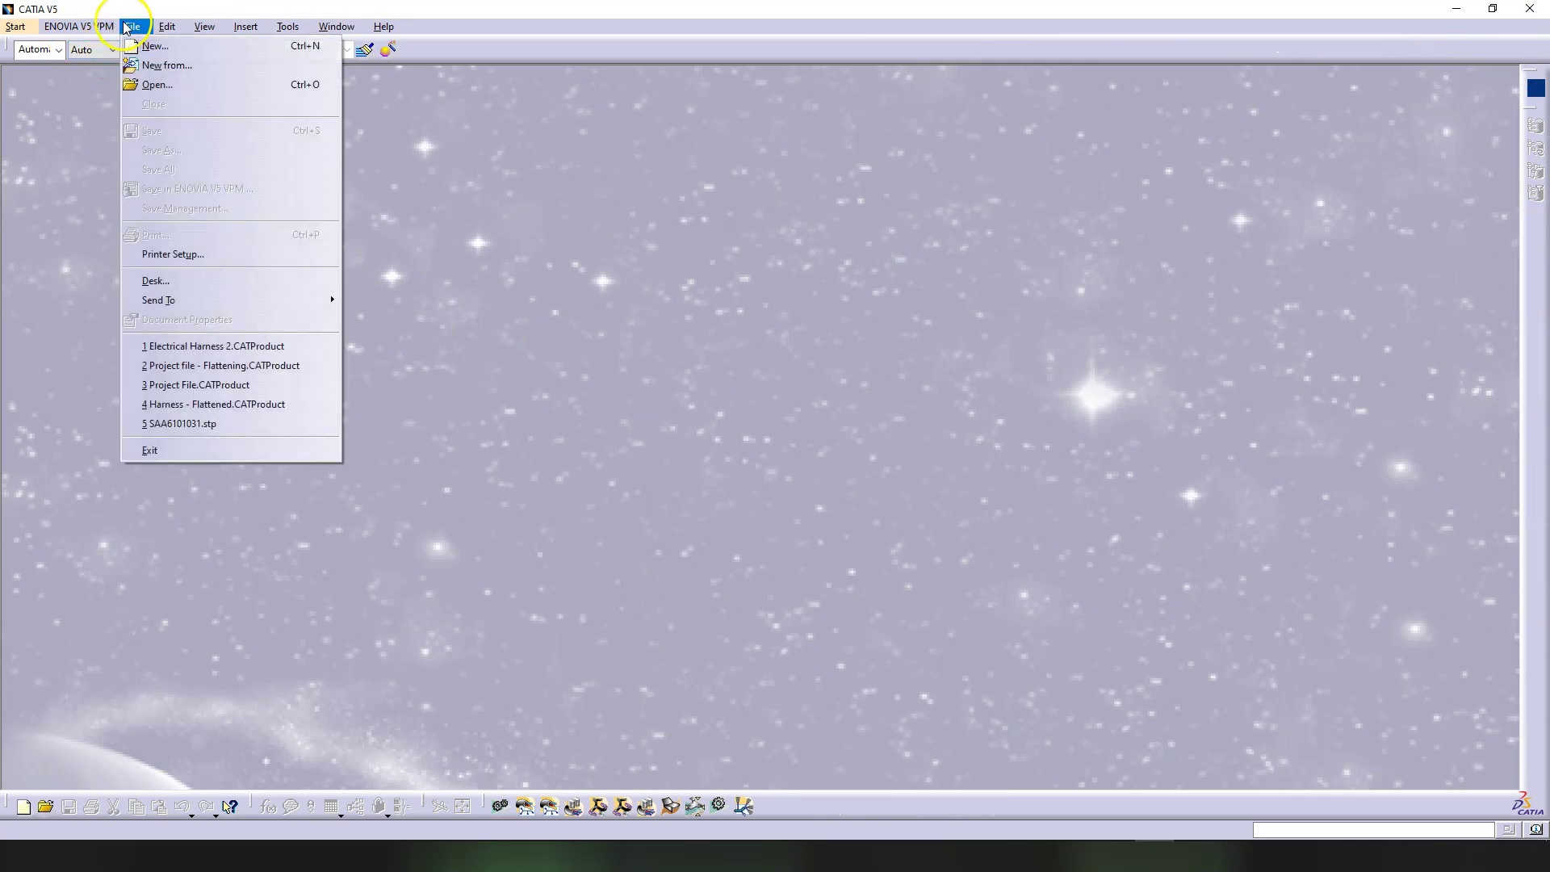
left_click(225, 405)
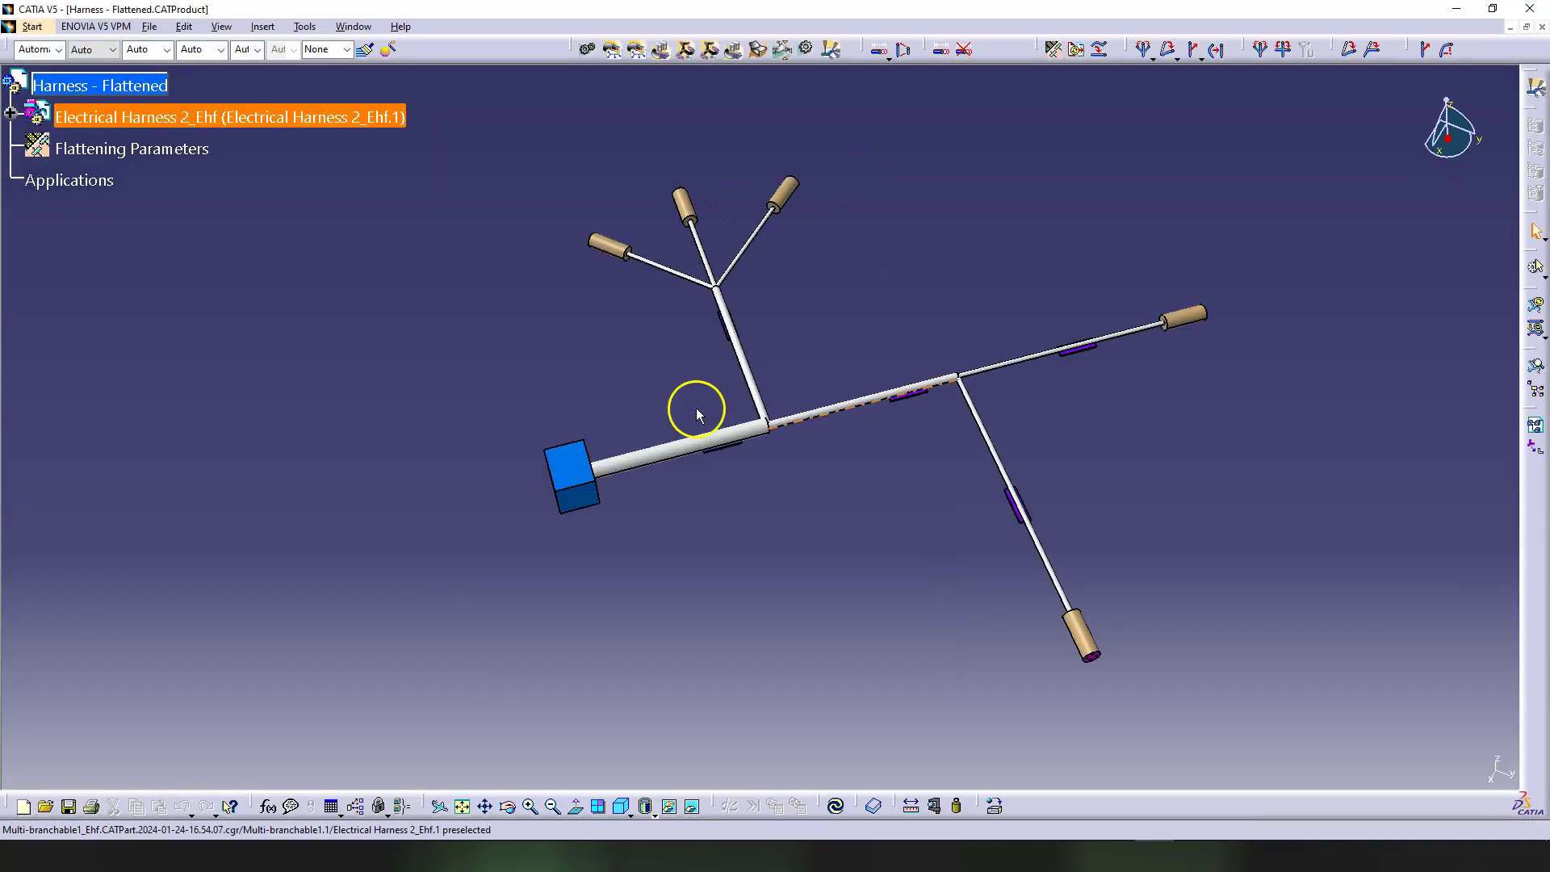
double_click(49, 119)
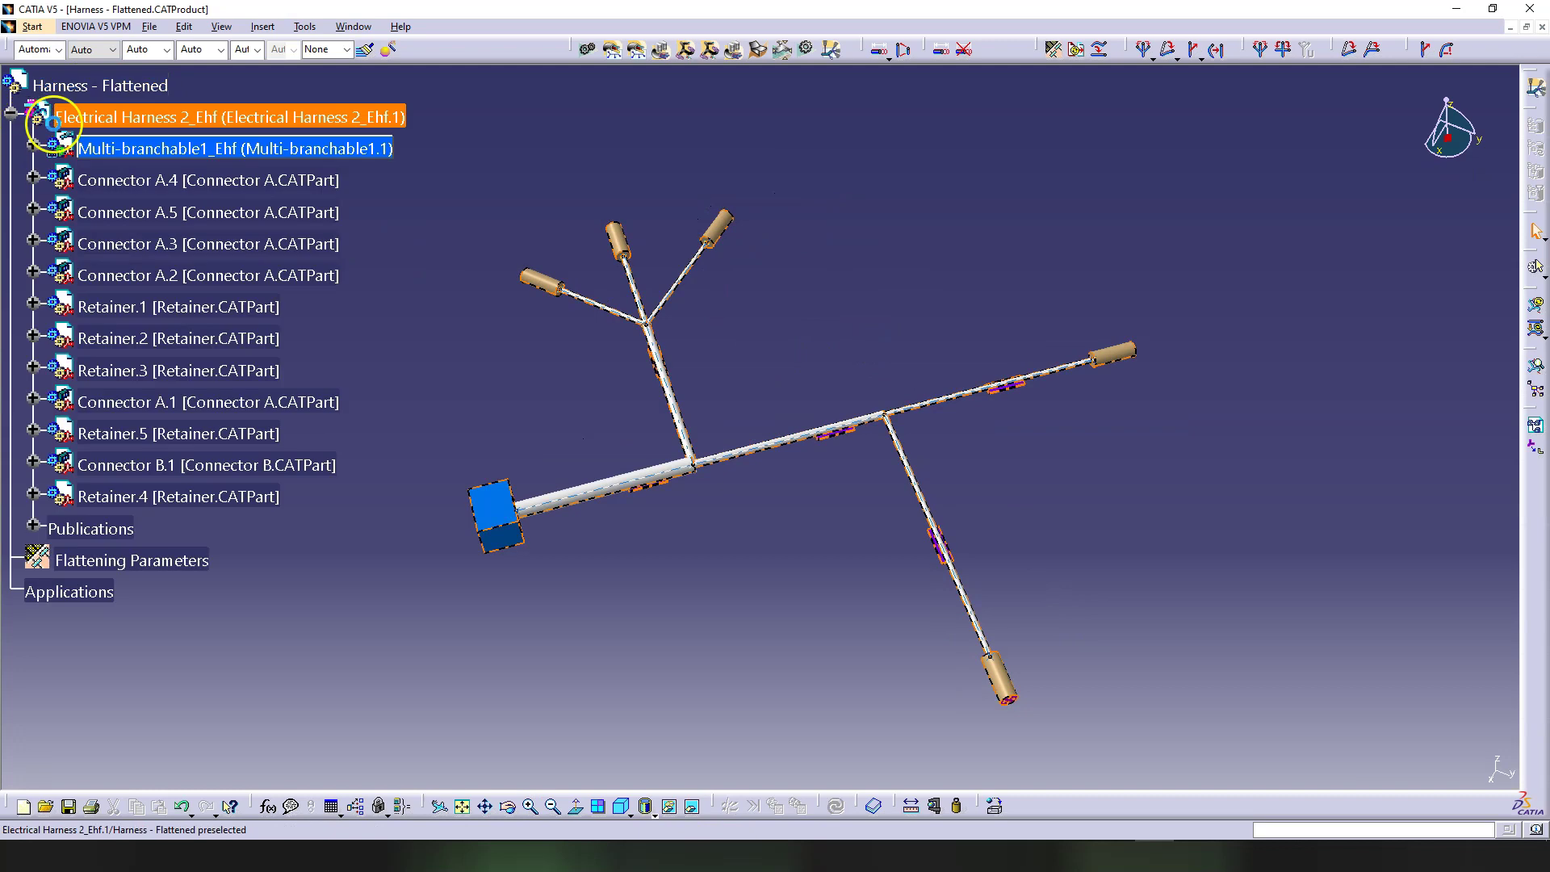
left_click(142, 119)
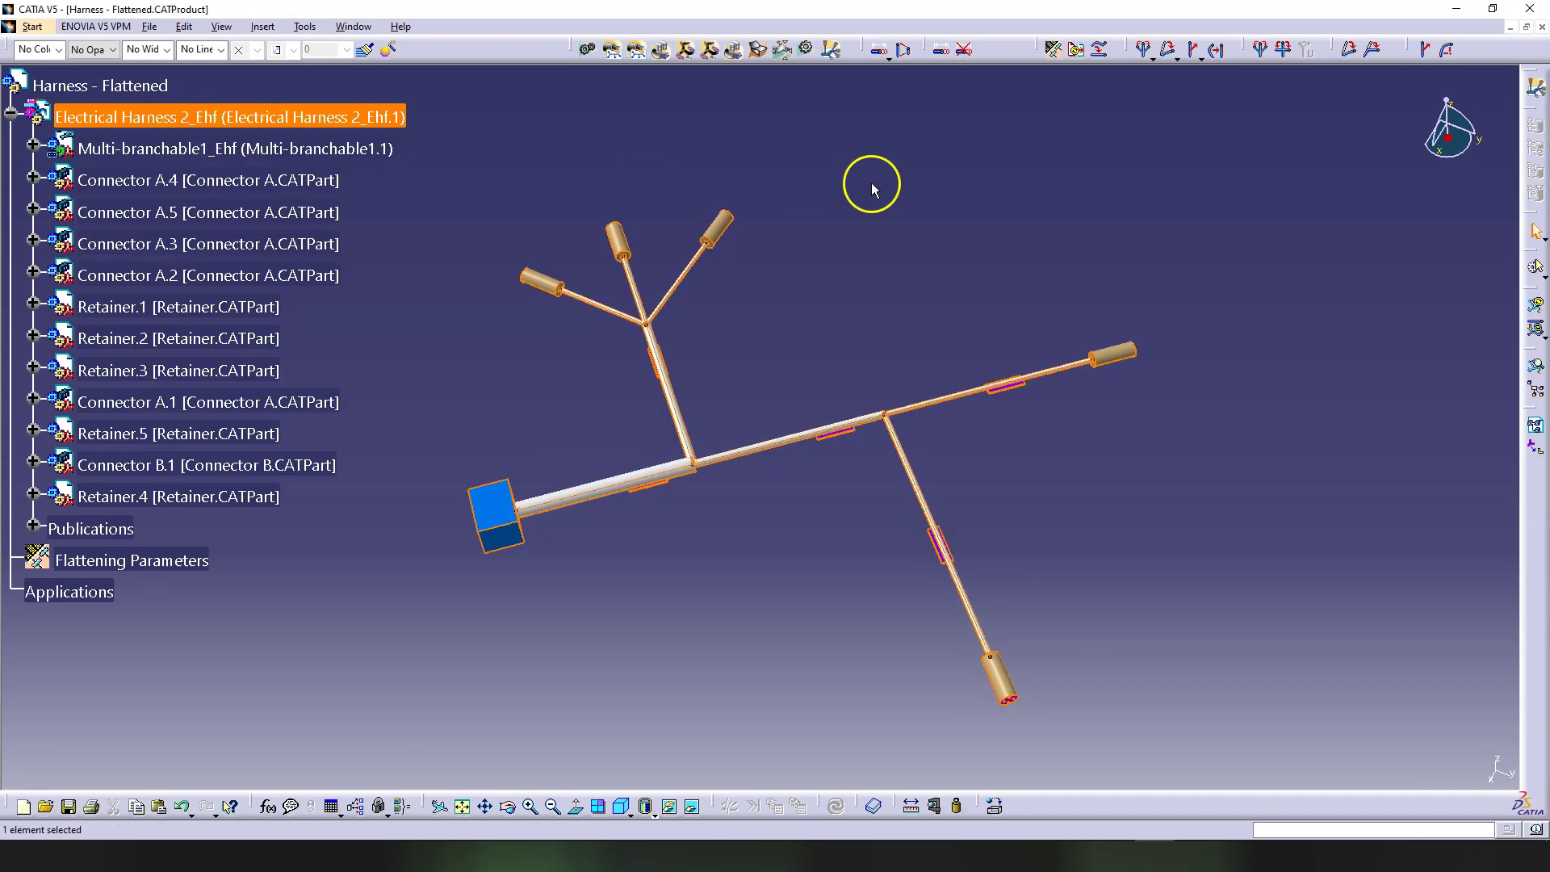
left_click(354, 27)
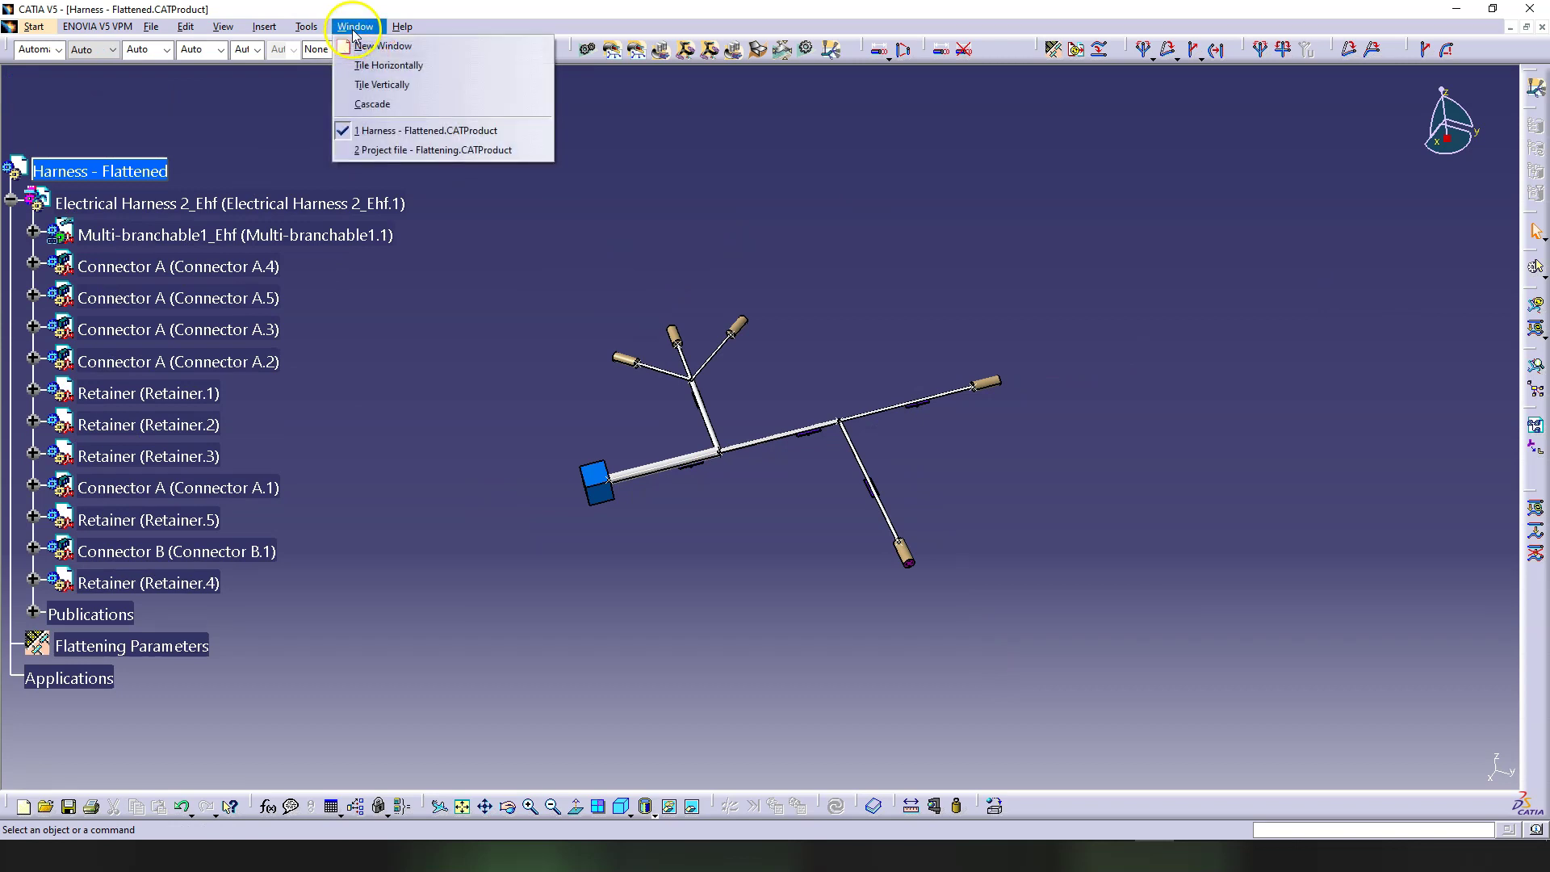
left_click(388, 66)
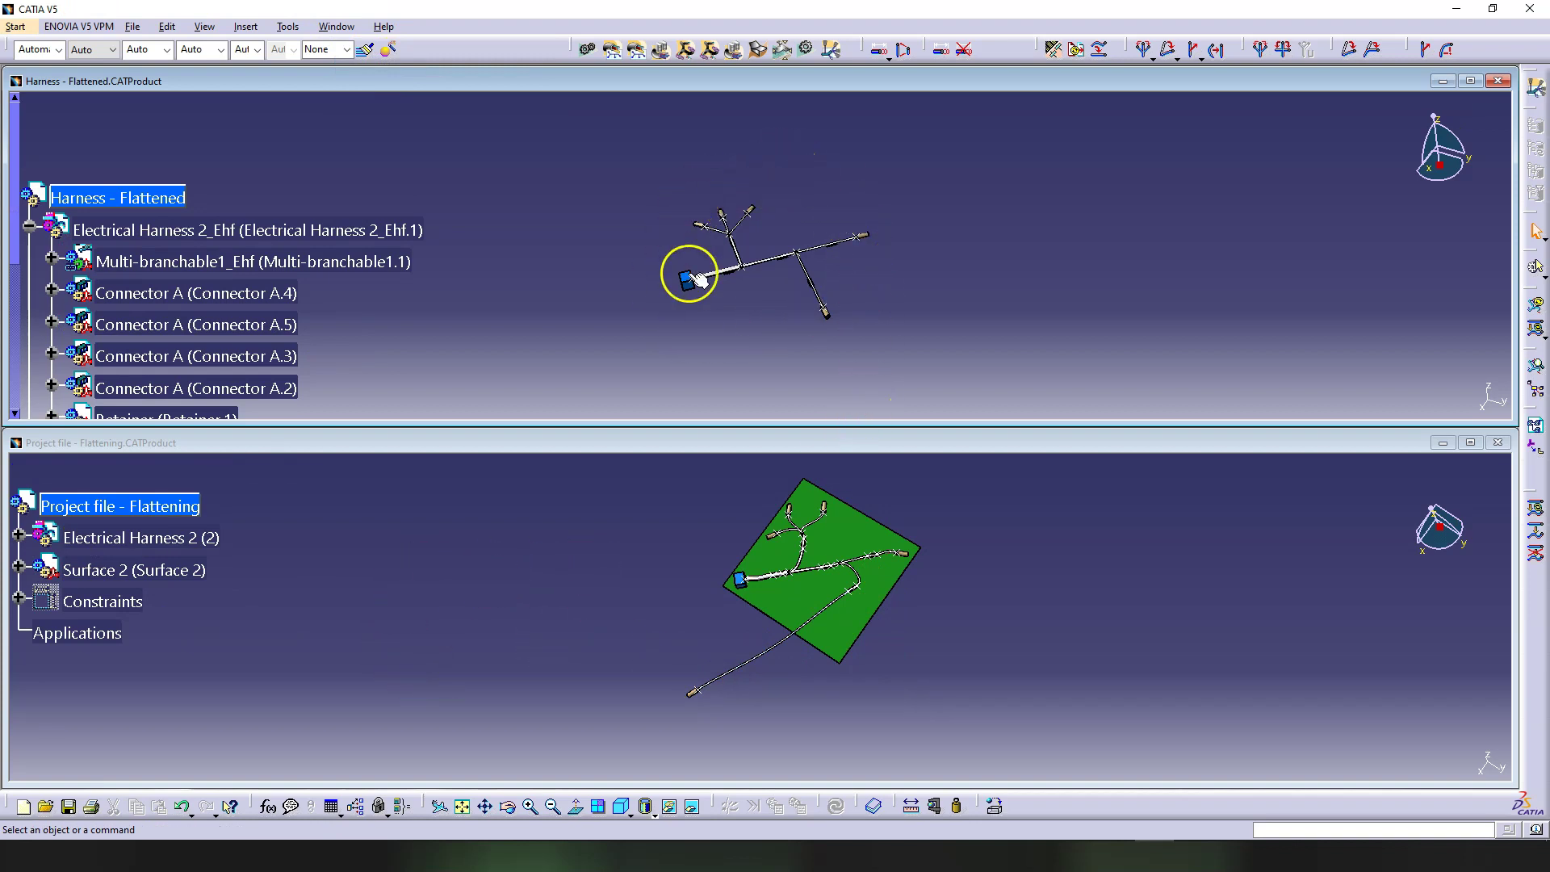
left_click(496, 541)
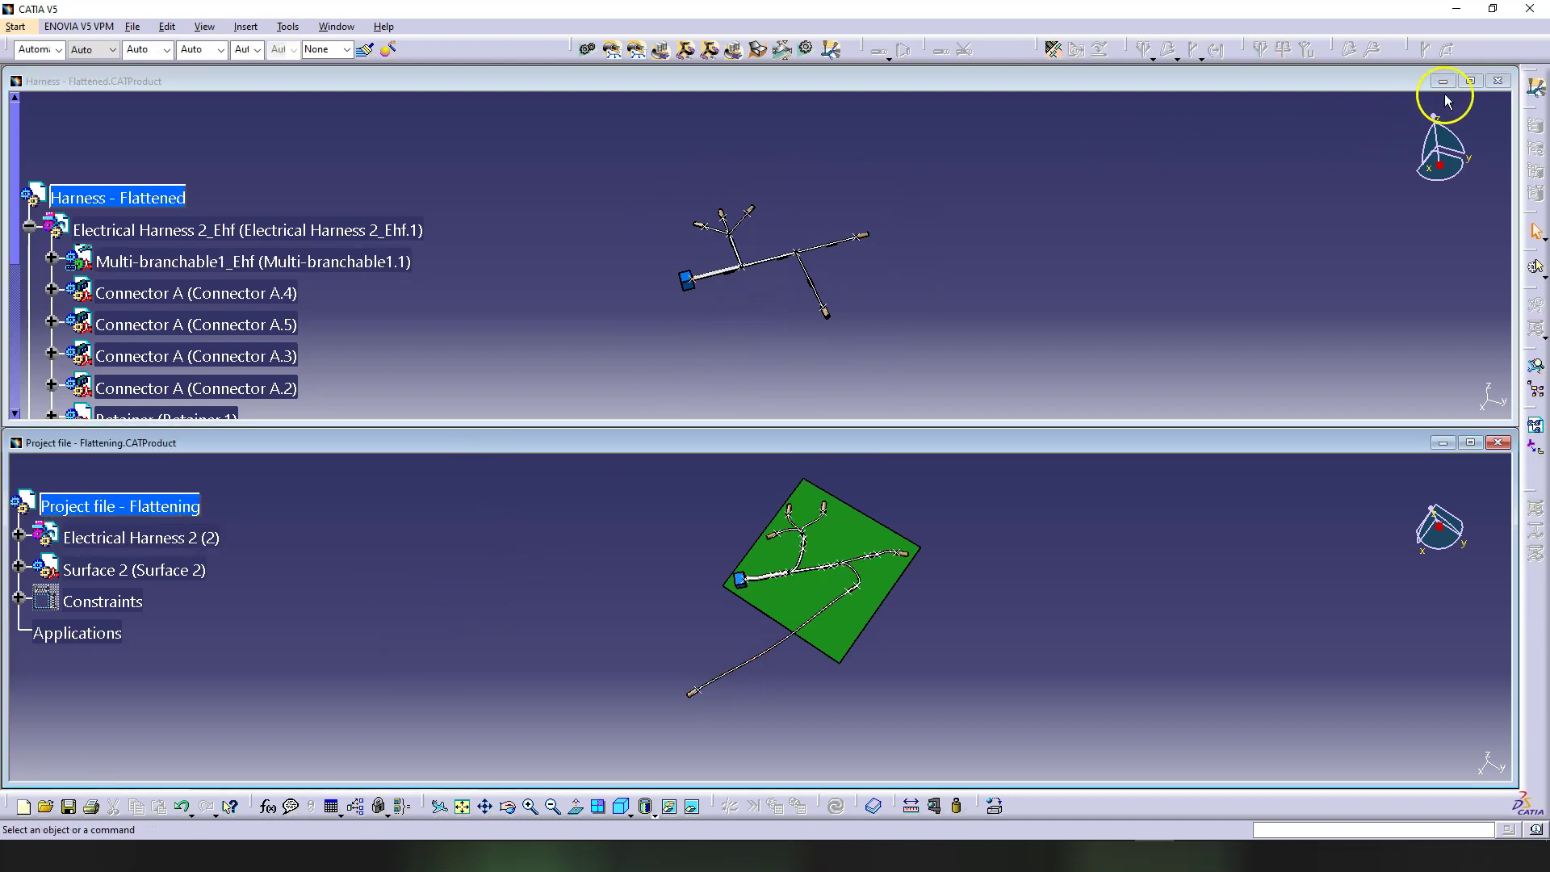
left_click(1470, 81)
mouse_move(957, 443)
middle_mouse_down()
mouse_move(966, 453)
mouse_move(944, 440)
middle_mouse_up()
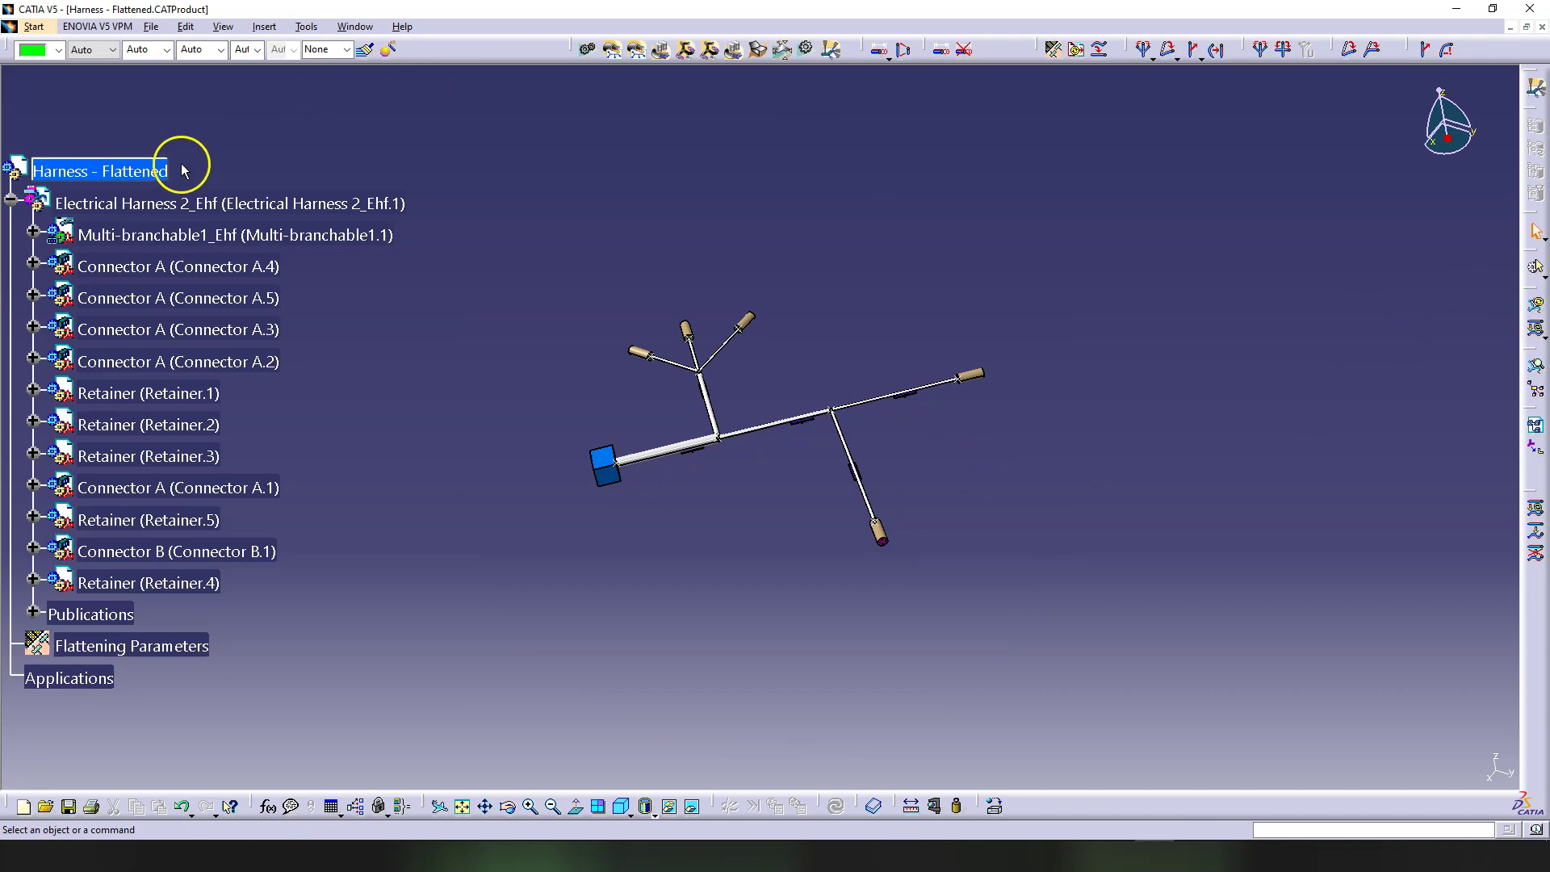
Step: Run Synchronize on the Harness - Flattened root and acknowledge the 3D model not-saved warning
left_click(107, 168)
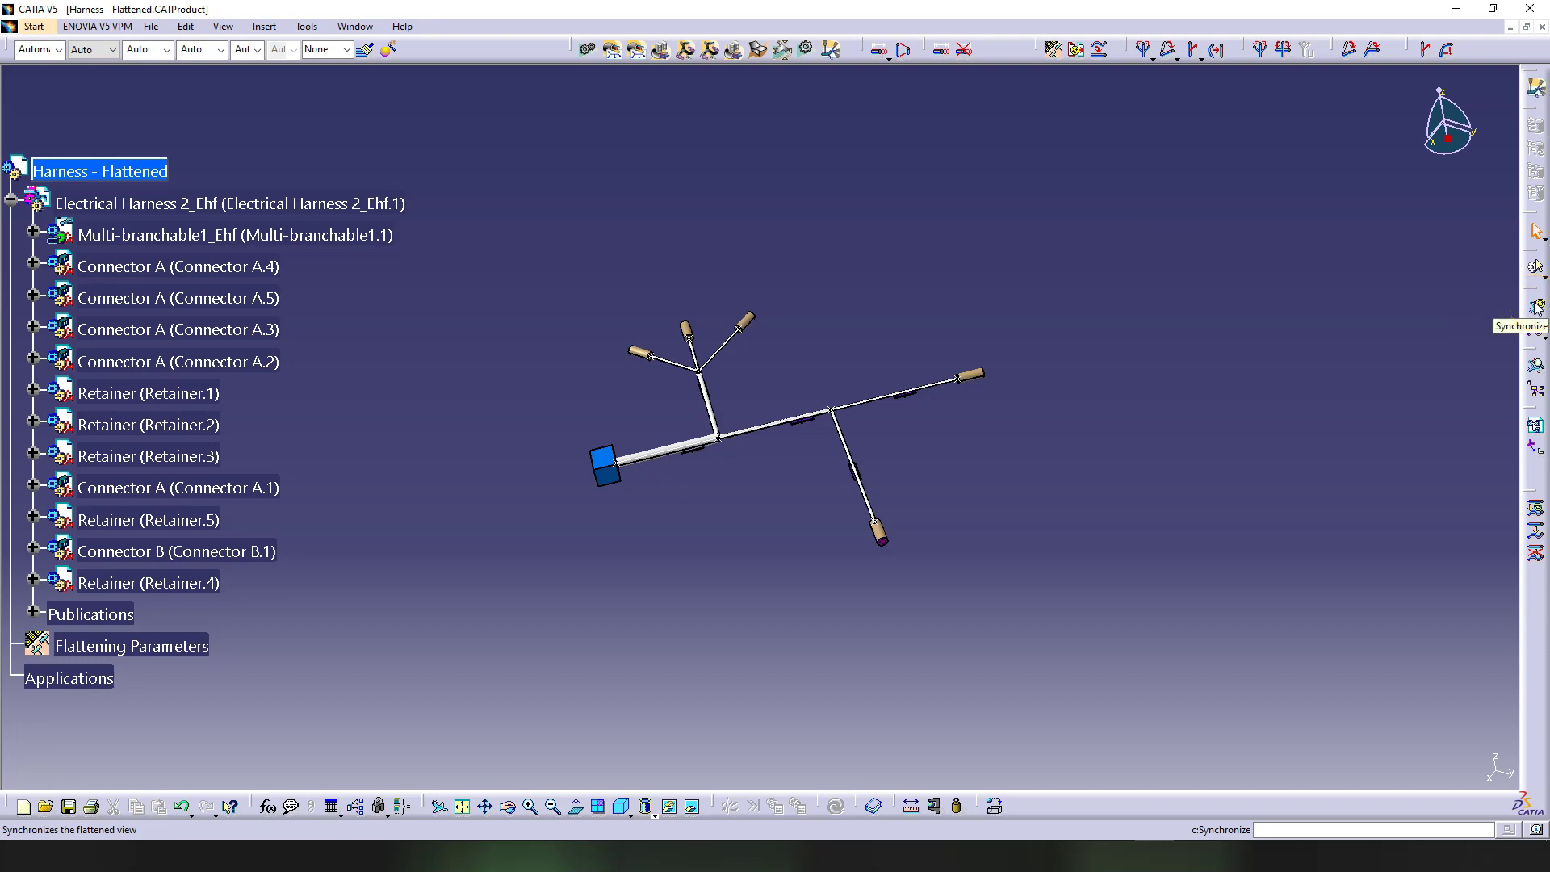
left_click(1537, 307)
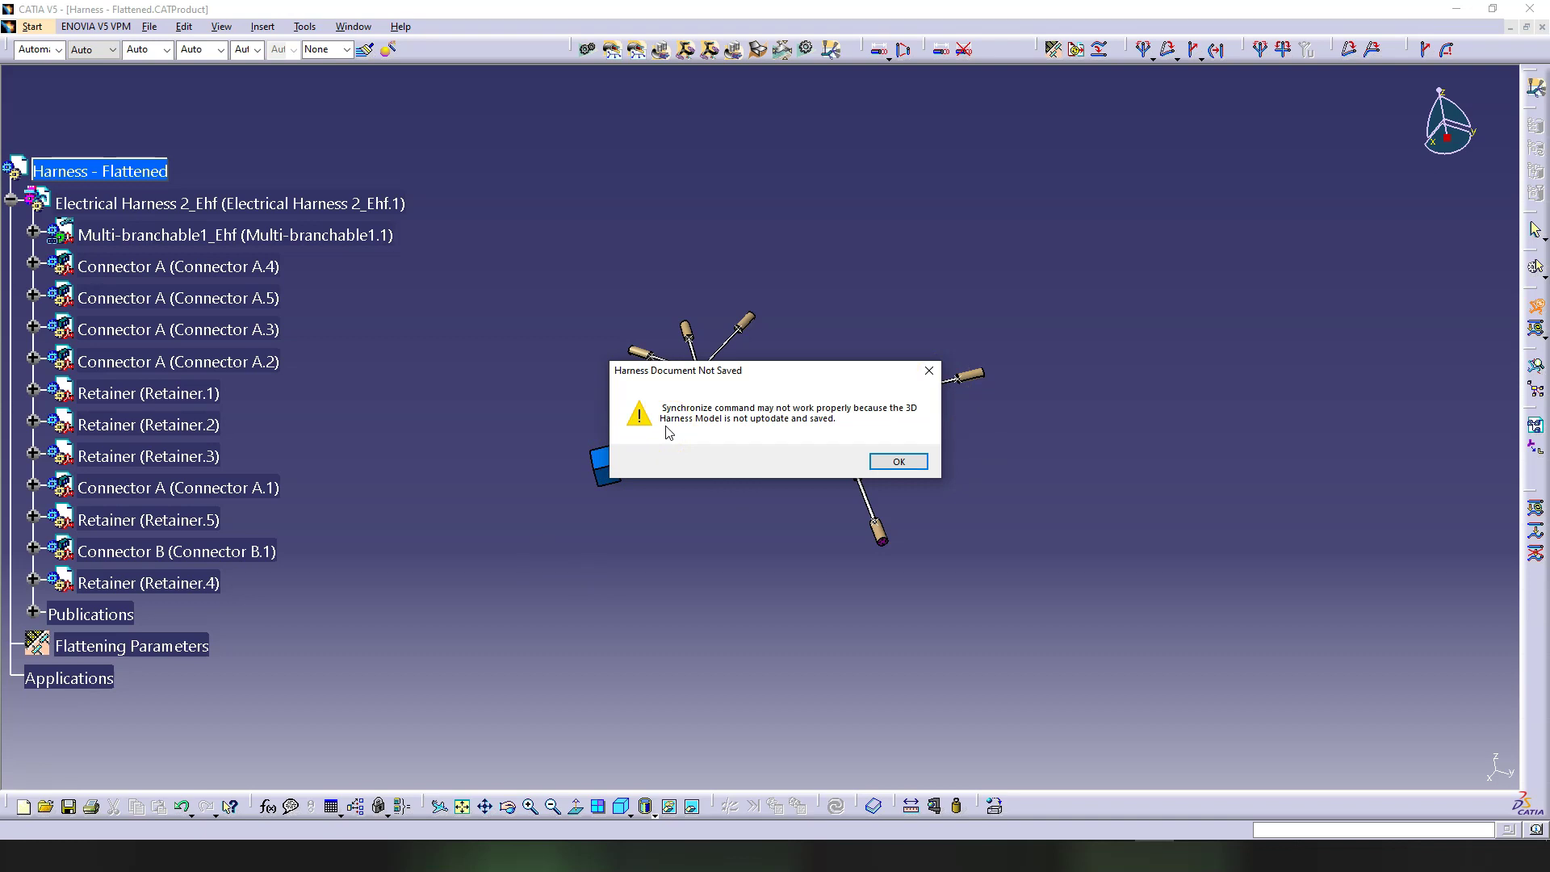
left_click(676, 423)
Step: Enable the remove, add, replace, bundle structure, Knowledge Parameters and profile synchronization actions
left_click(898, 461)
left_click_drag(1114, 430, 1118, 440)
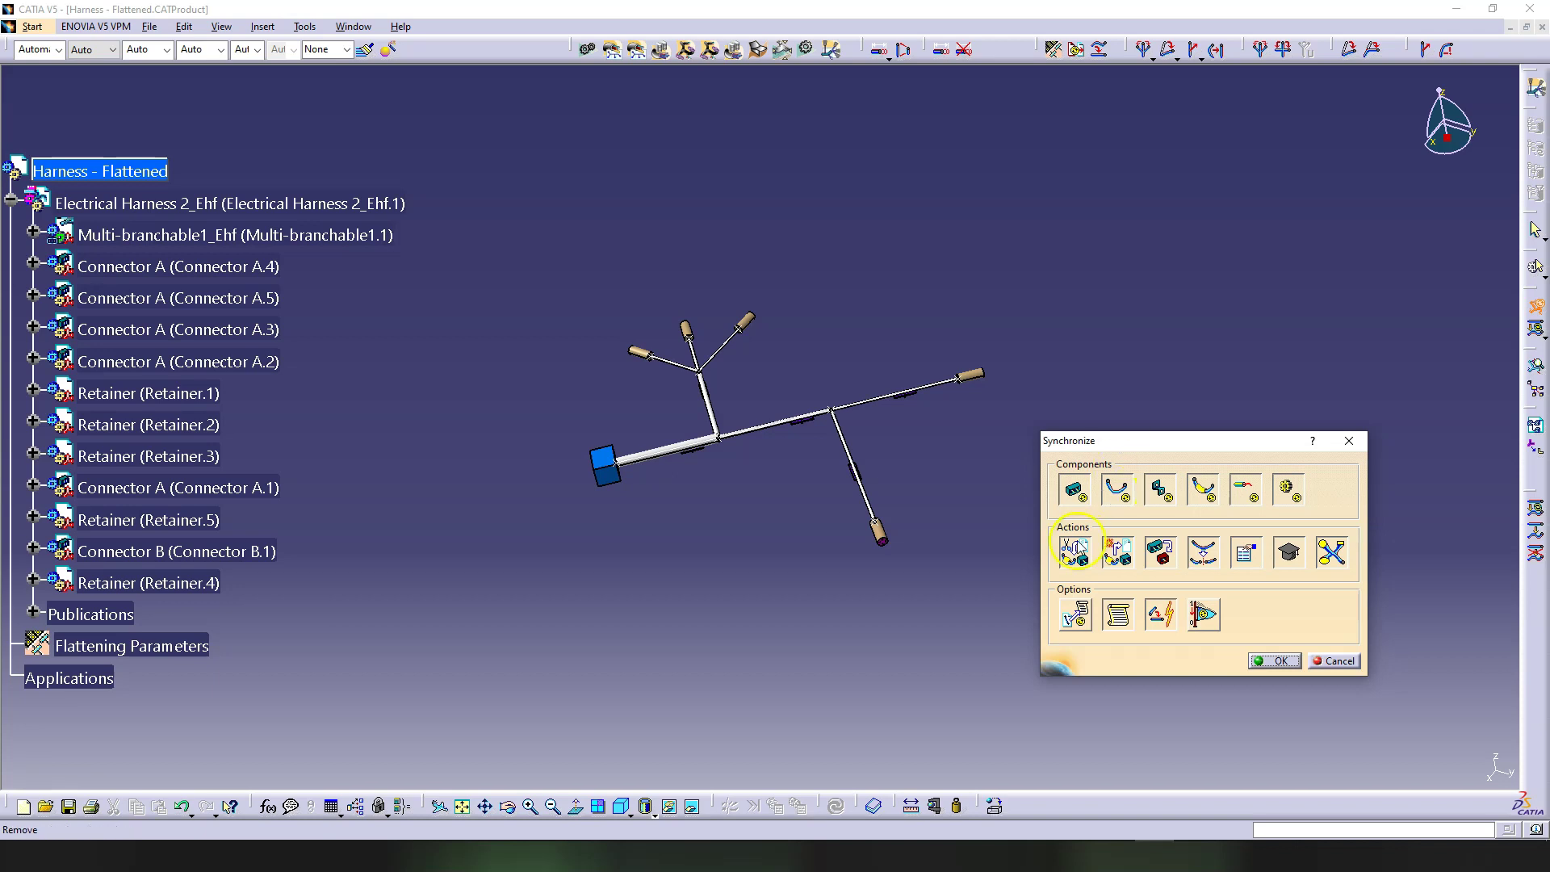
left_click(1072, 547)
left_click(1116, 550)
left_click(1163, 554)
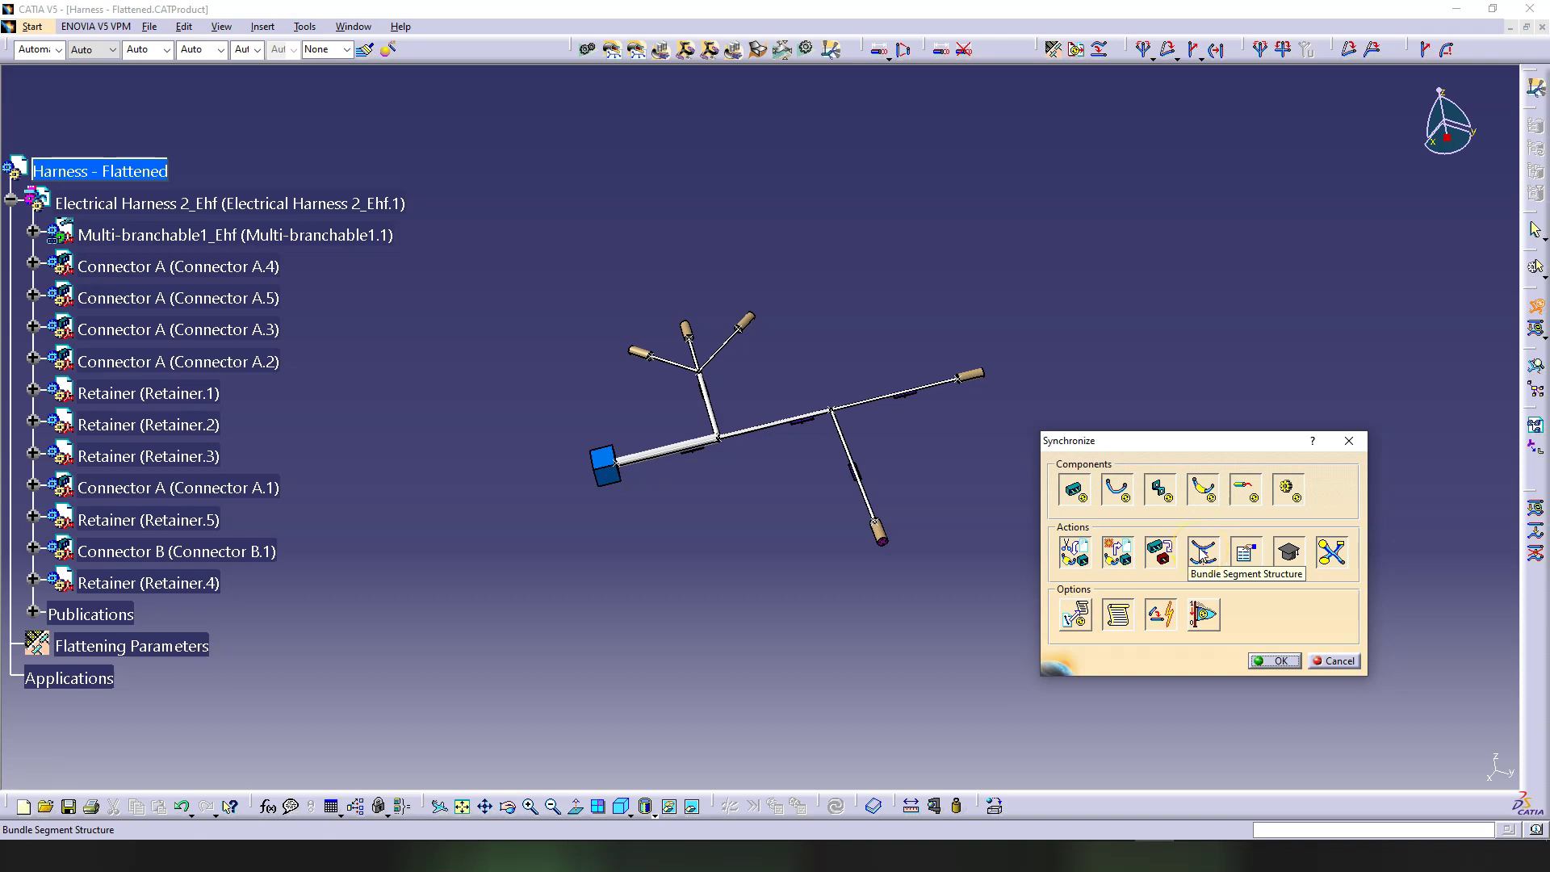
left_click(1203, 557)
left_click(1284, 553)
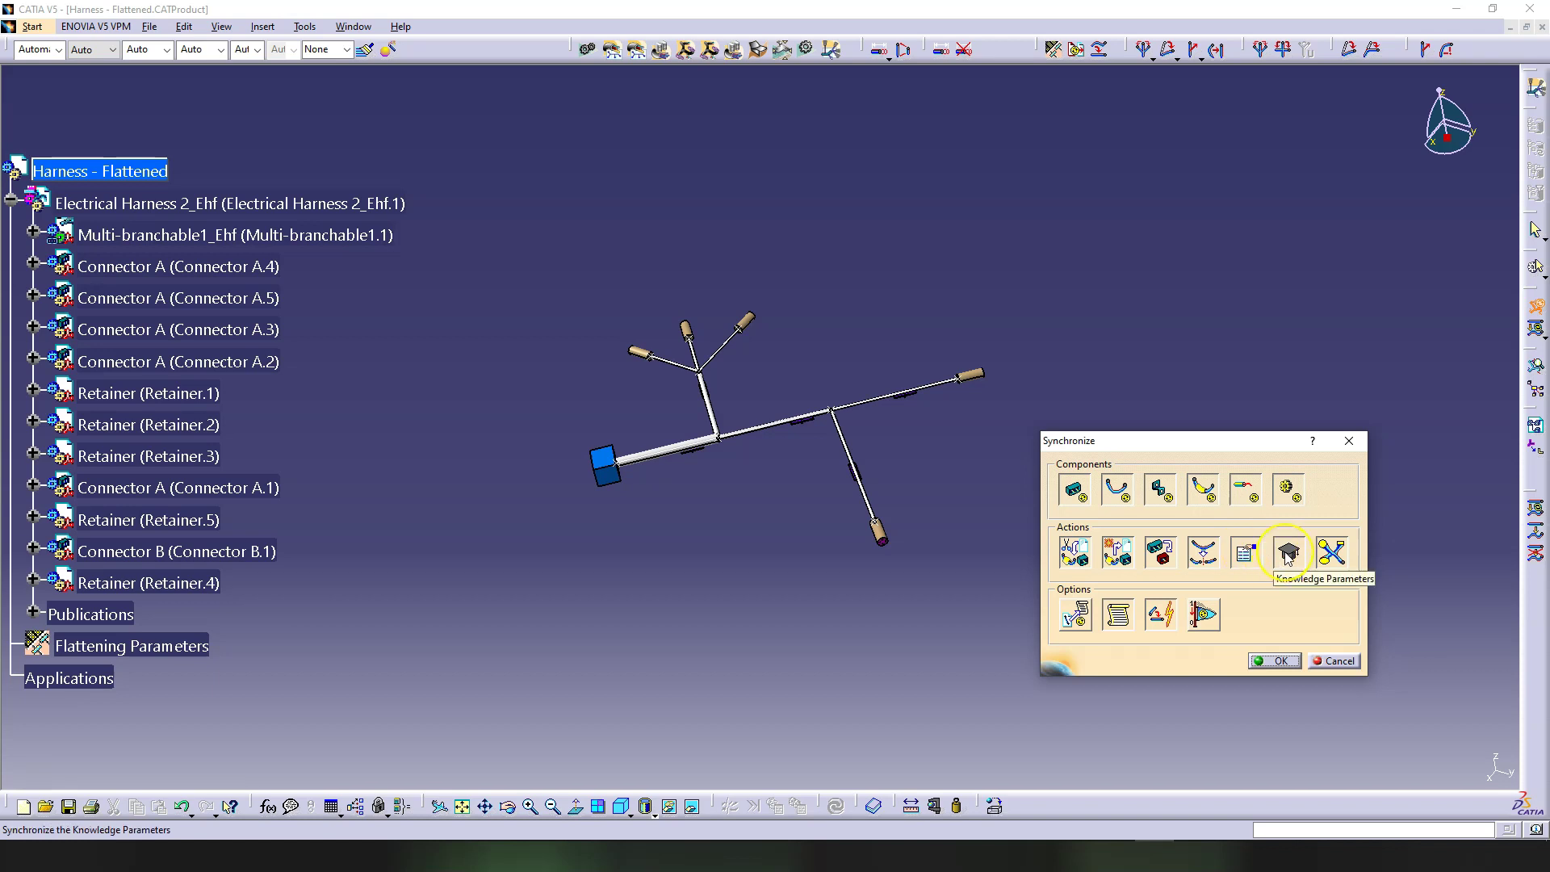
left_click(1326, 556)
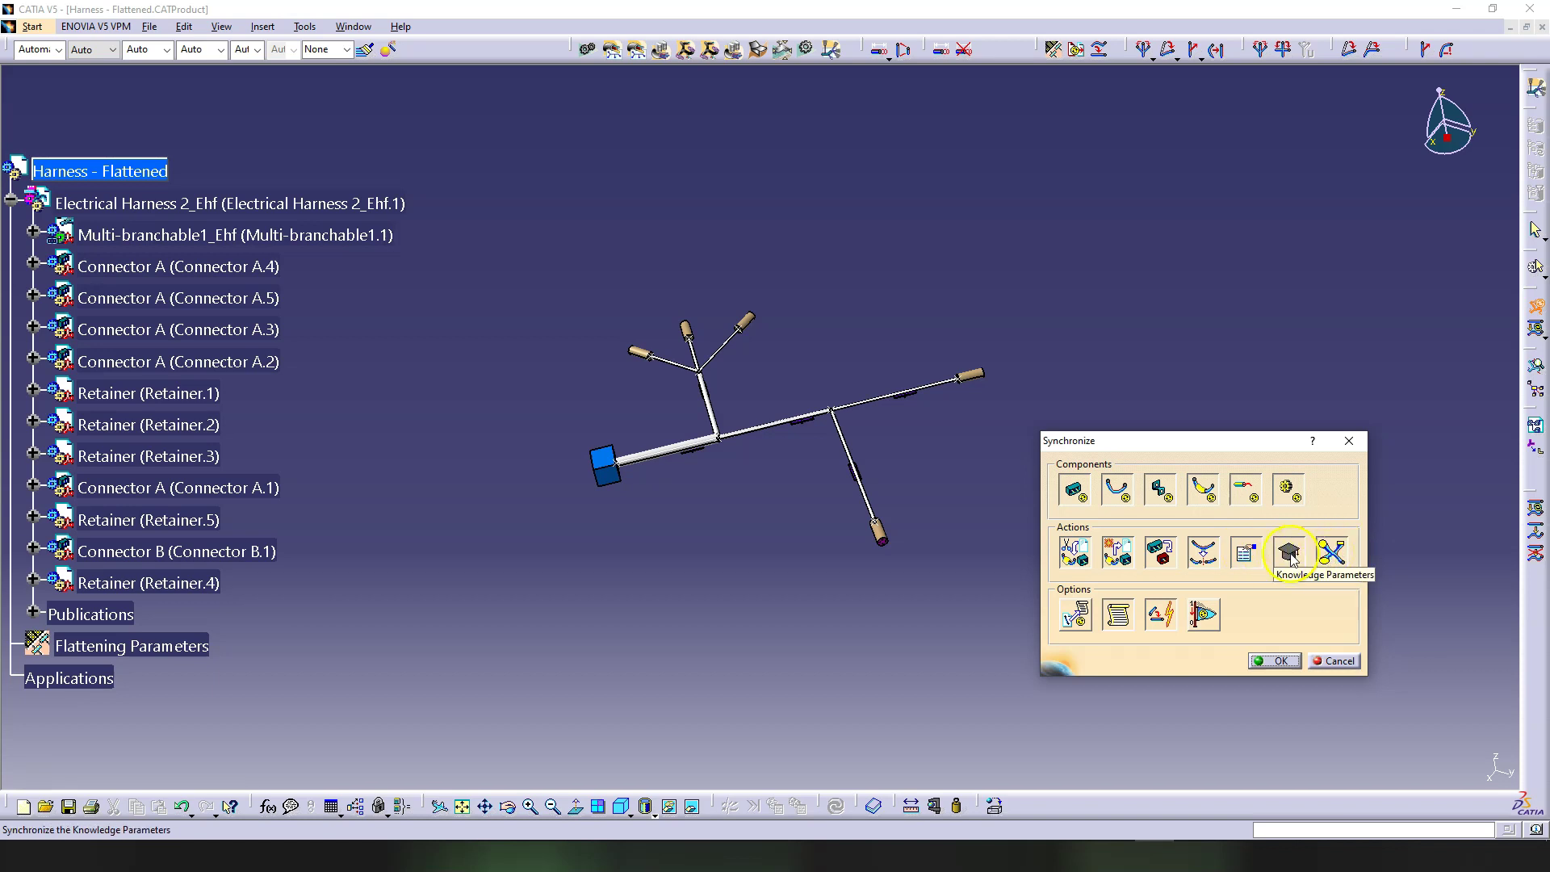
left_click(1290, 556)
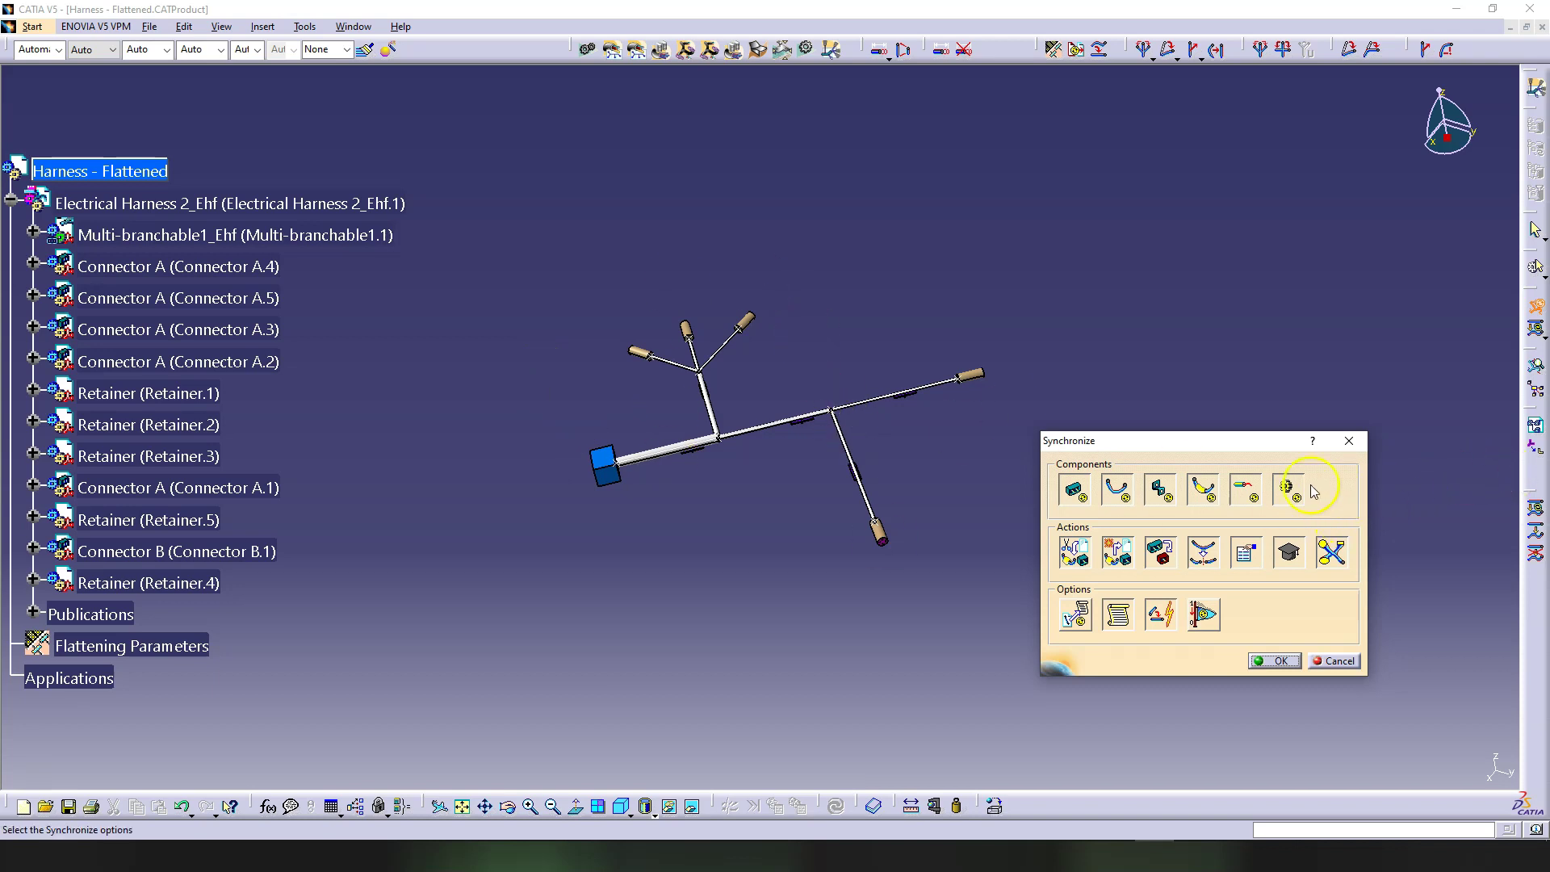
Step: Exclude Wires and Protective Coverings, keep mechanical parts, and run the synchronization
left_click(1241, 495)
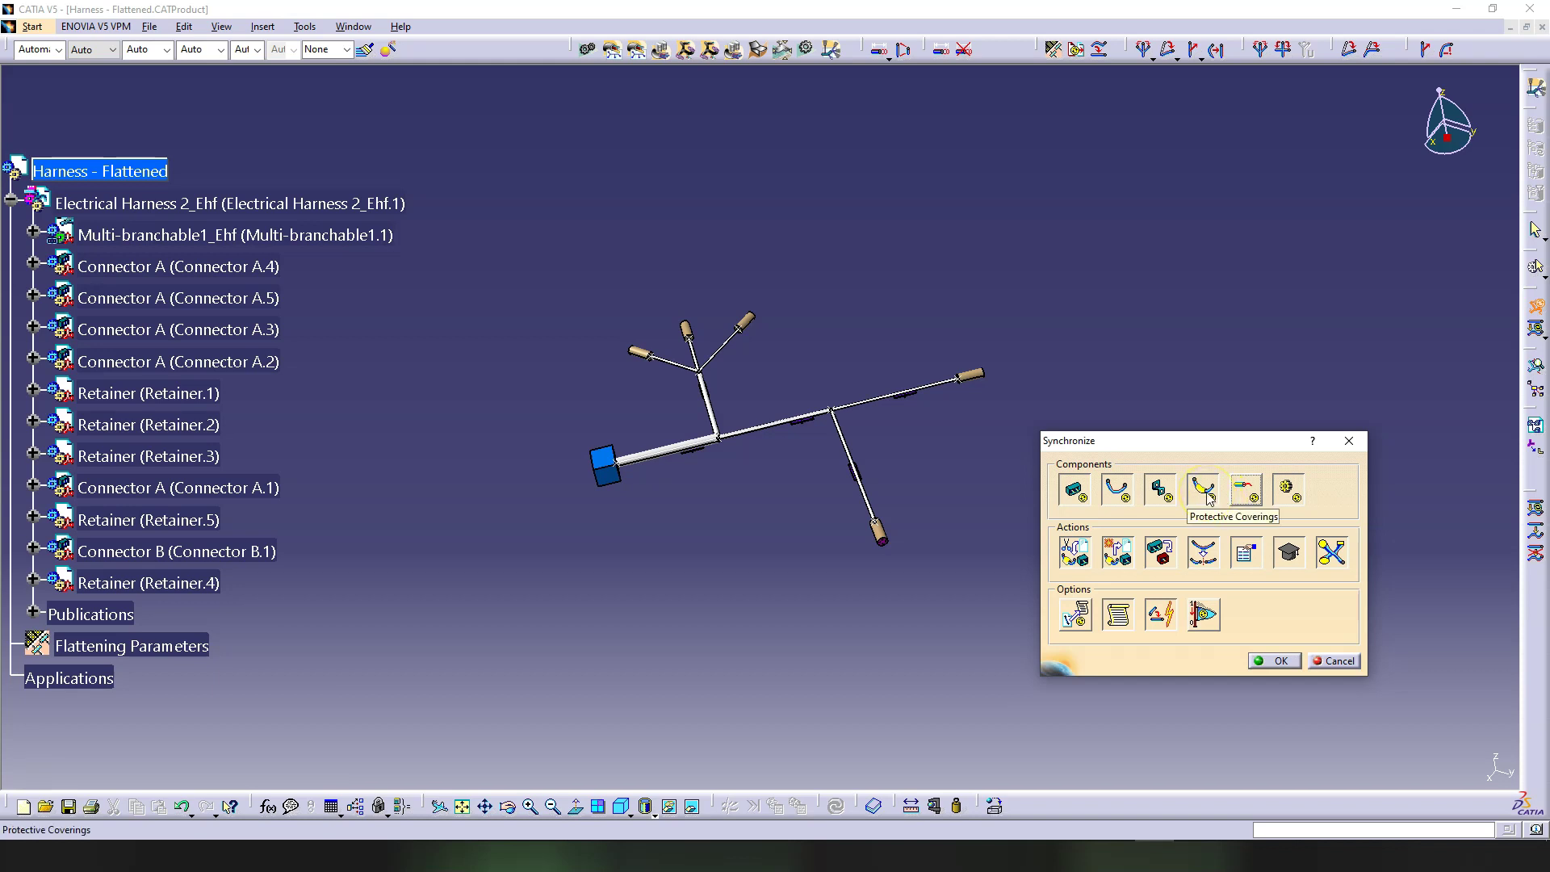
left_click(1208, 496)
left_click(1296, 489)
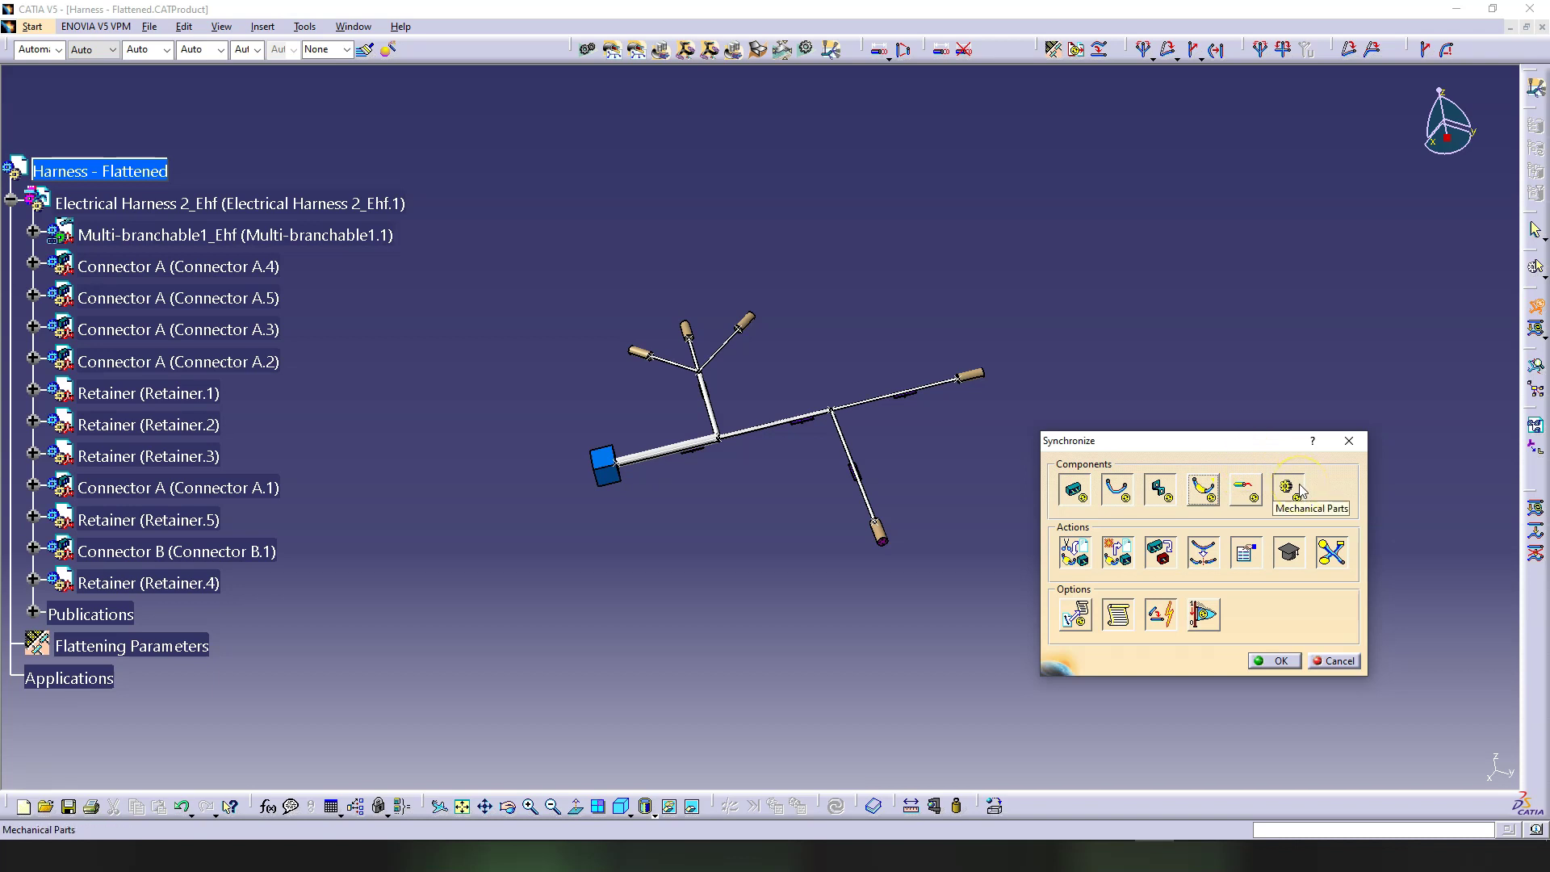
left_click(1294, 631)
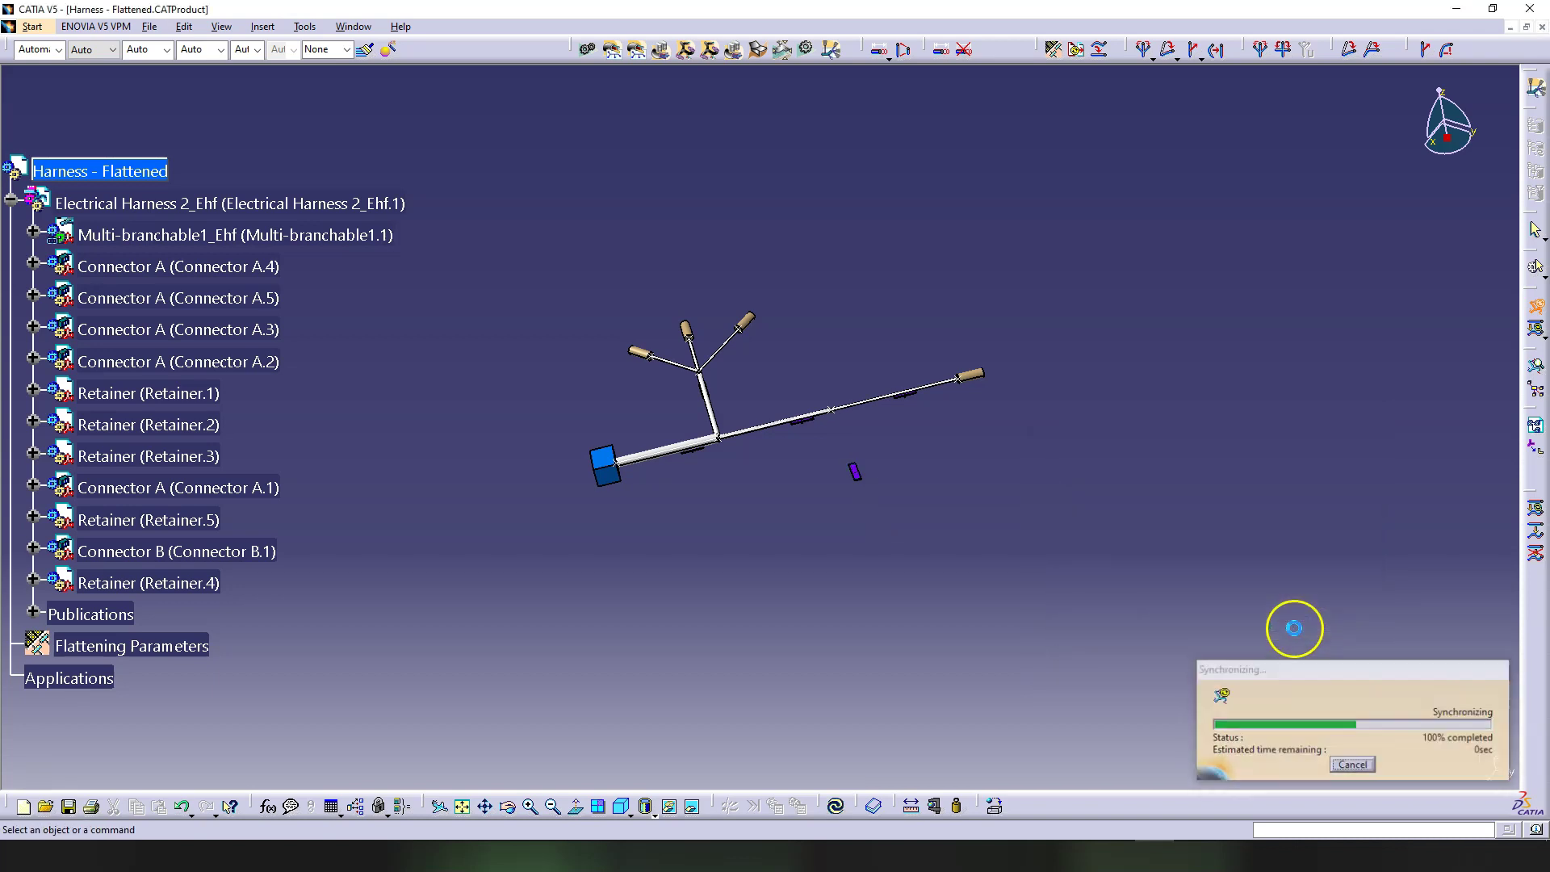
Step: Inspect the lengthened 1561.181mm branch and bring up the SyncReport window
middle_click_drag(1284, 634, 773, 295)
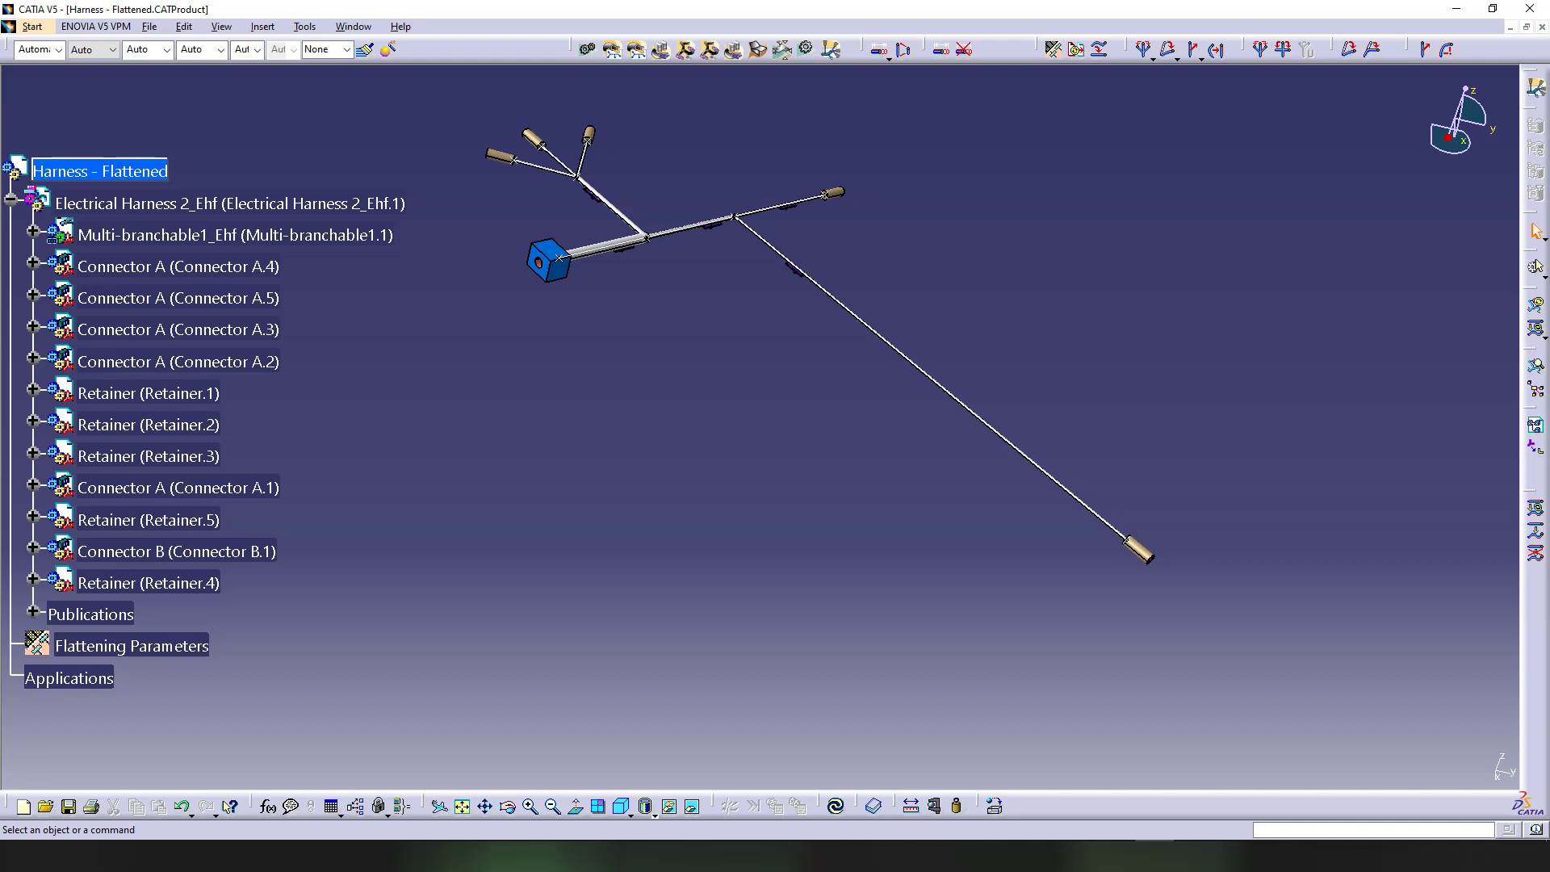
left_click(529, 854)
left_click_drag(1298, 641, 433, 157)
Step: Maximize the SyncReport page showing Retainer.5 repositioned from 0.490181 to 0.159139, then close it
left_click(511, 159)
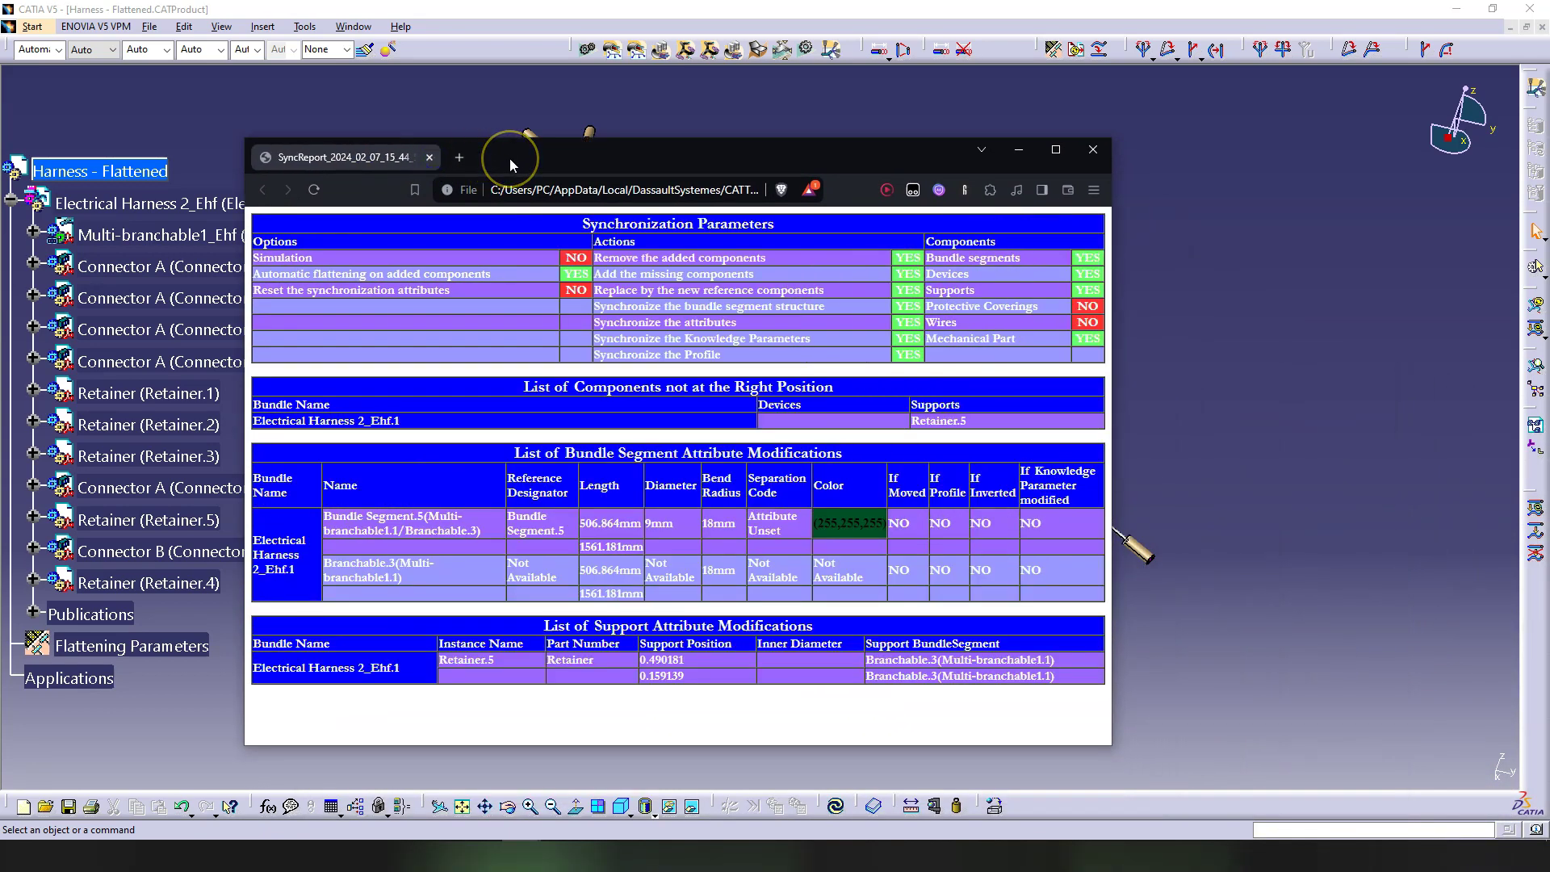
double_click(510, 158)
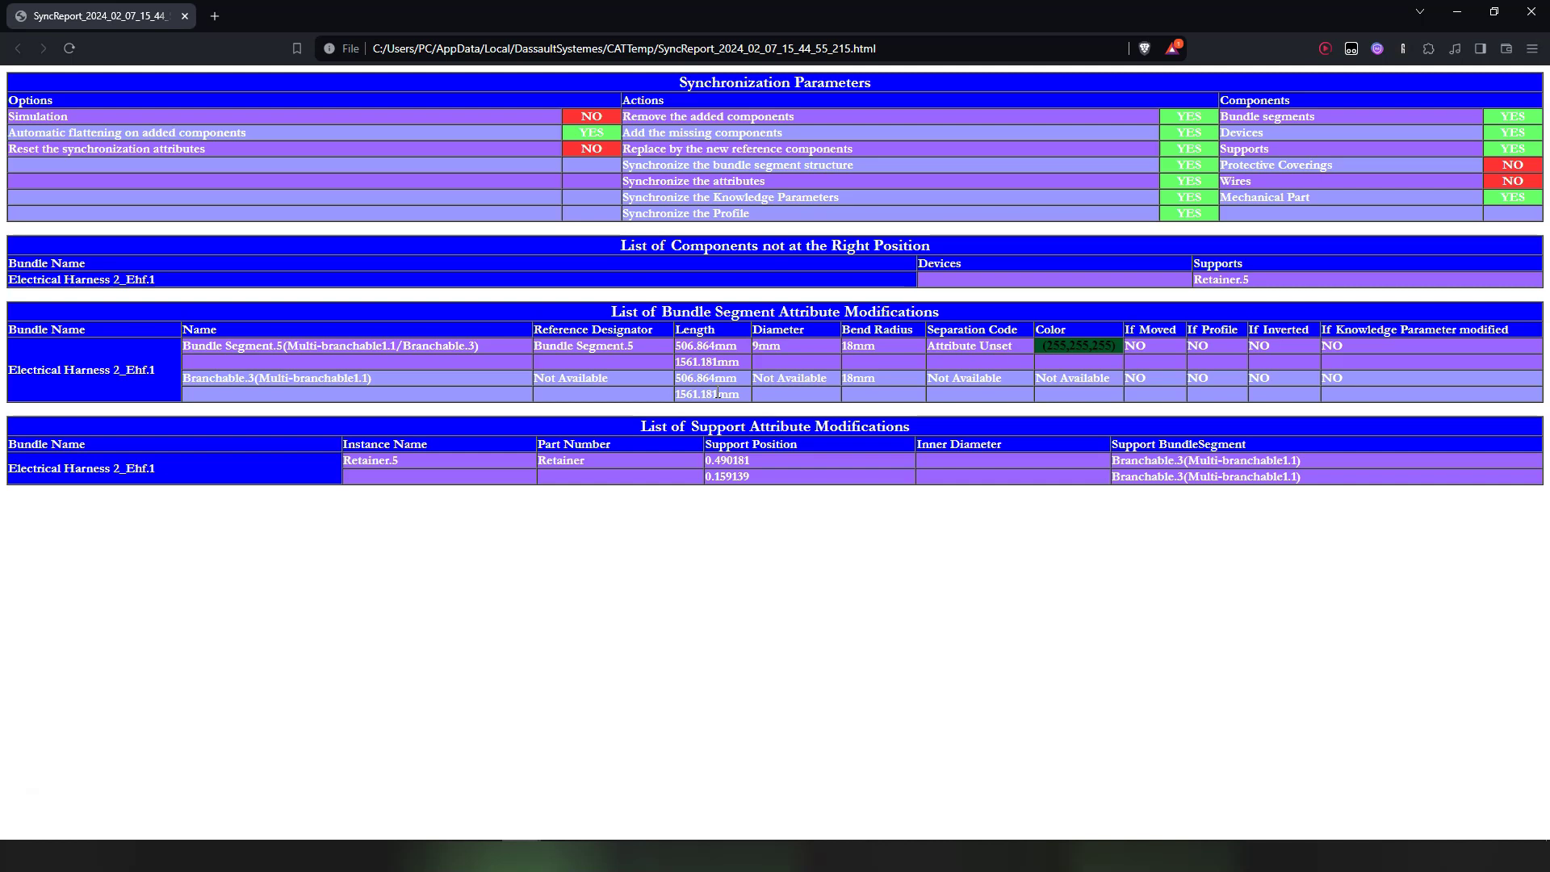
left_click(1532, 11)
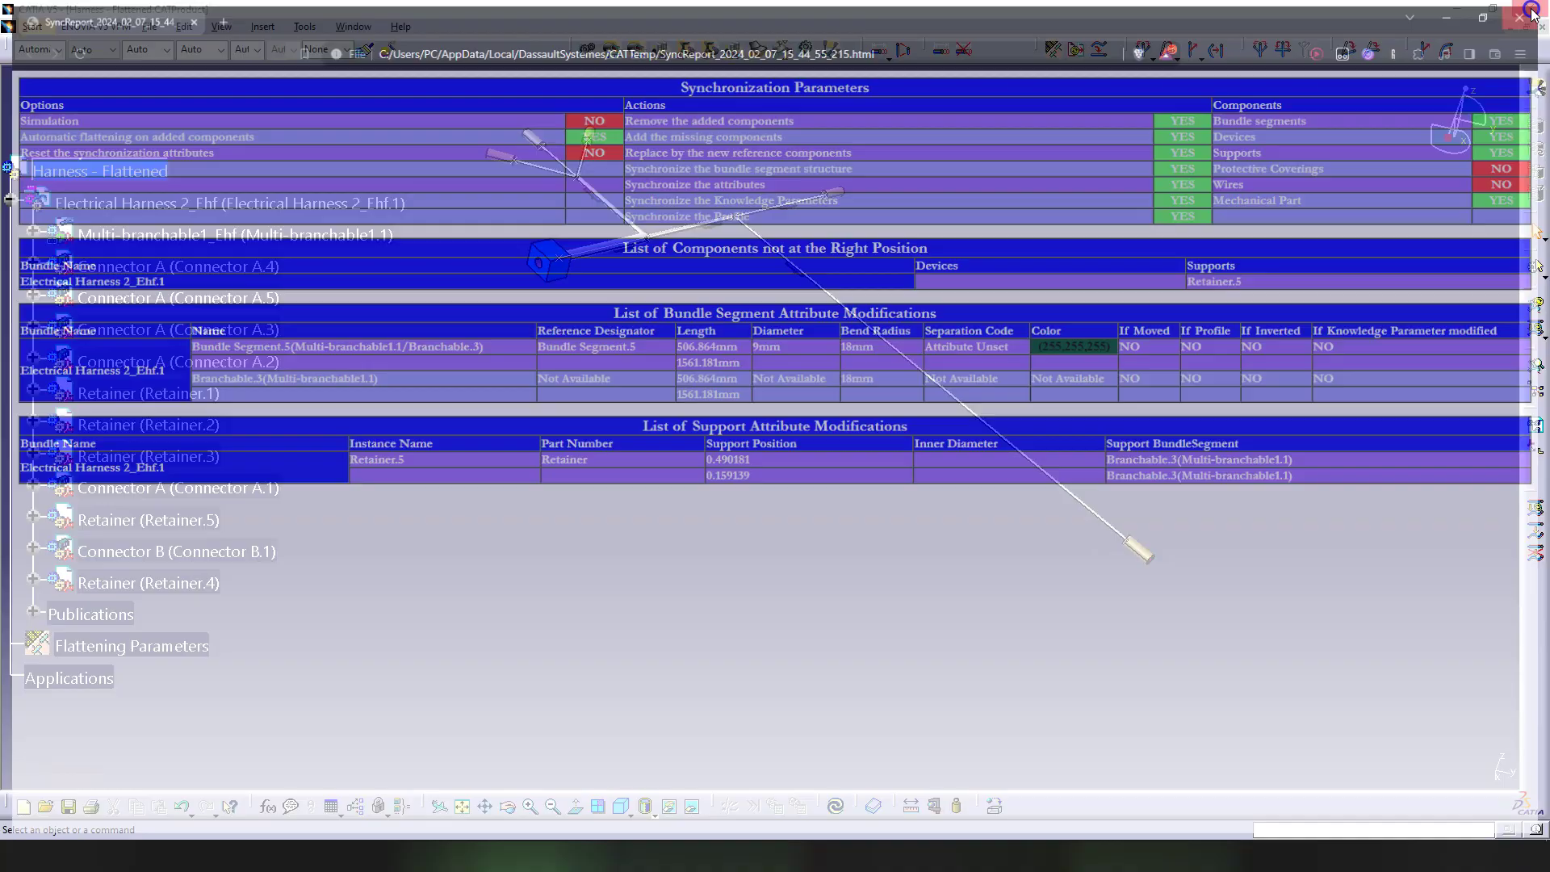
Step: Save Project file - Flattening.CATProduct via Save Management, then rotate the flattened harness view
left_click(150, 26)
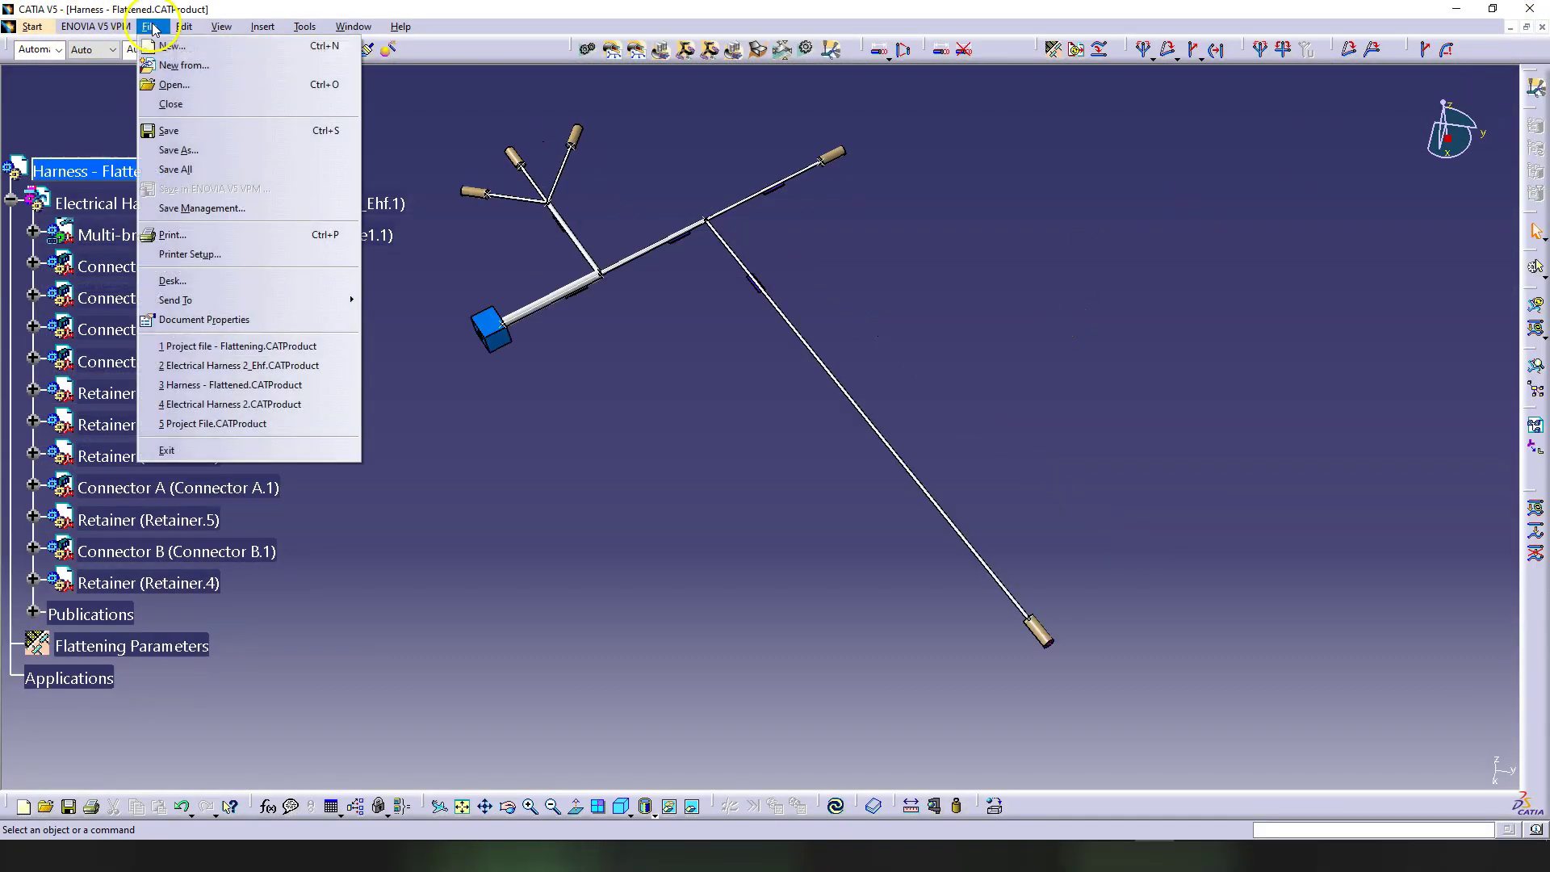
left_click(205, 208)
left_click(331, 224)
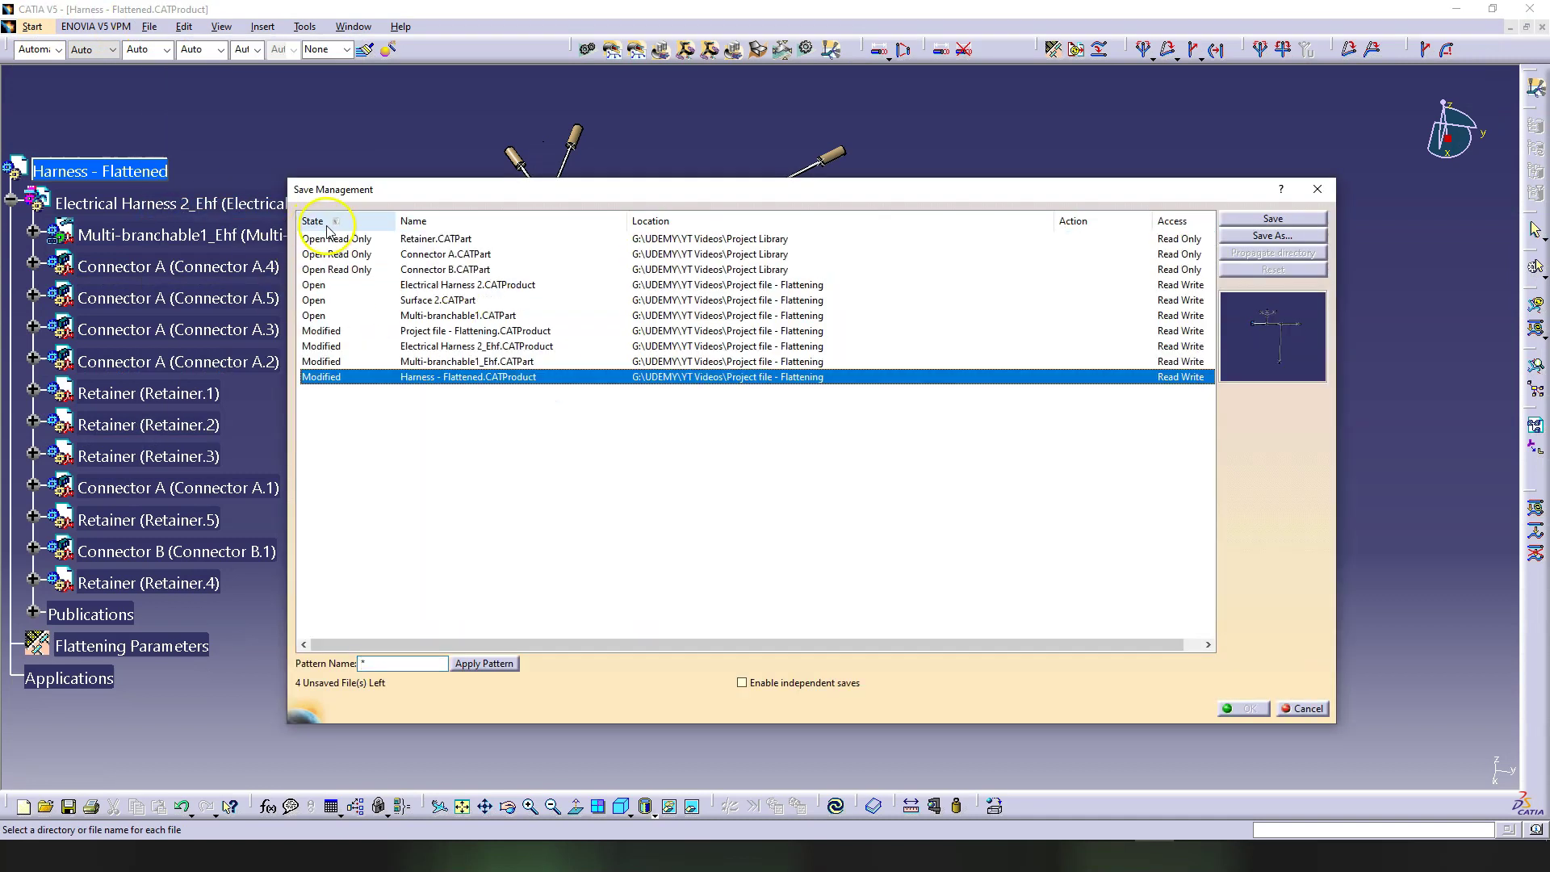
left_click(323, 331)
left_click(1274, 219)
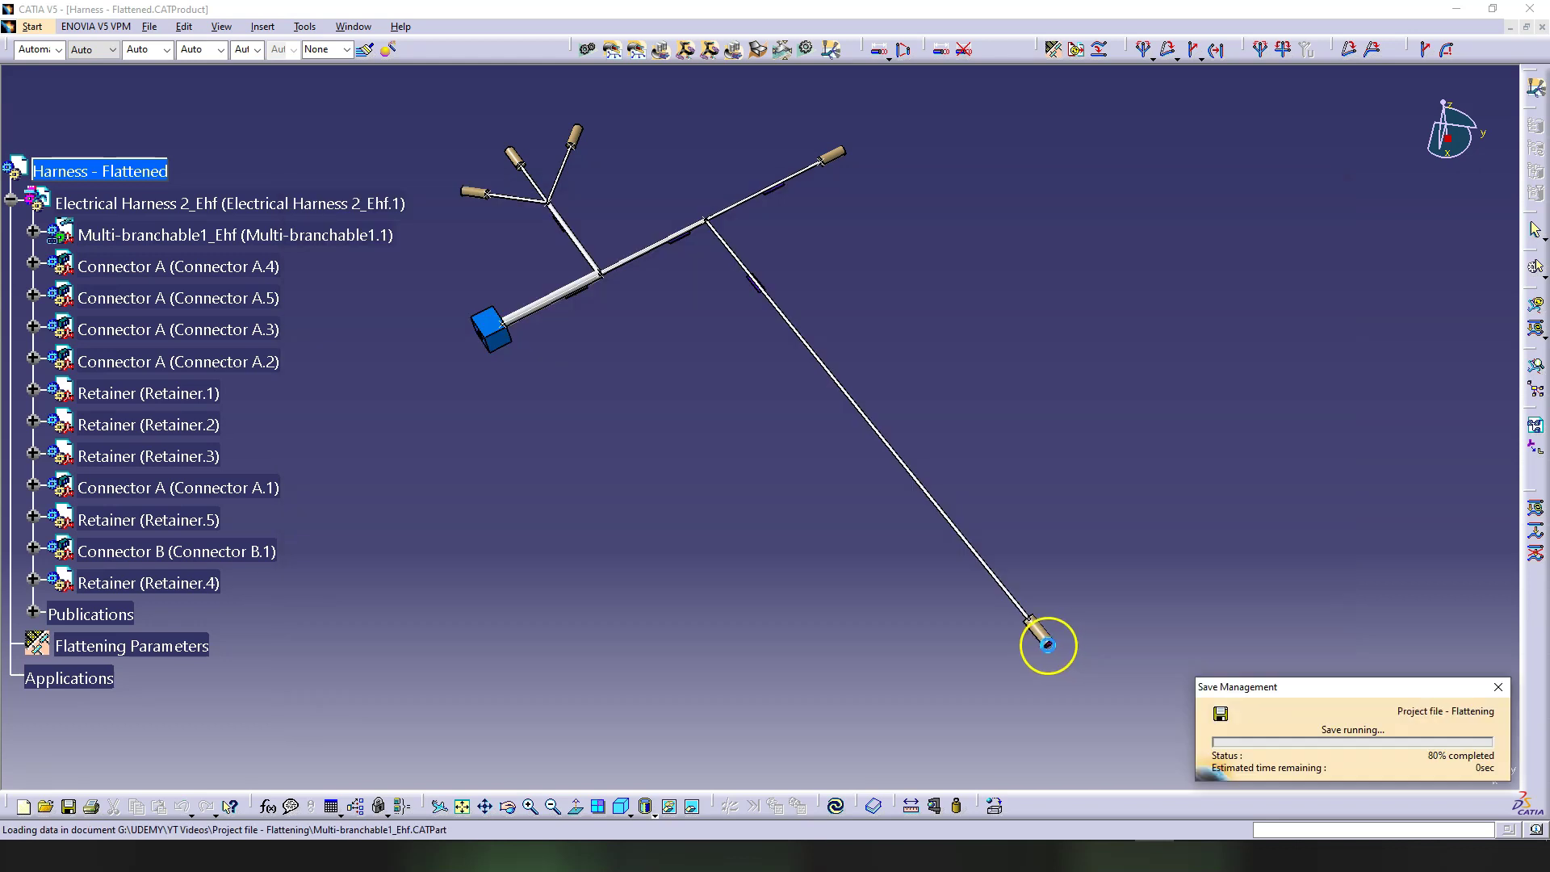
middle_click_drag(1038, 644, 814, 638)
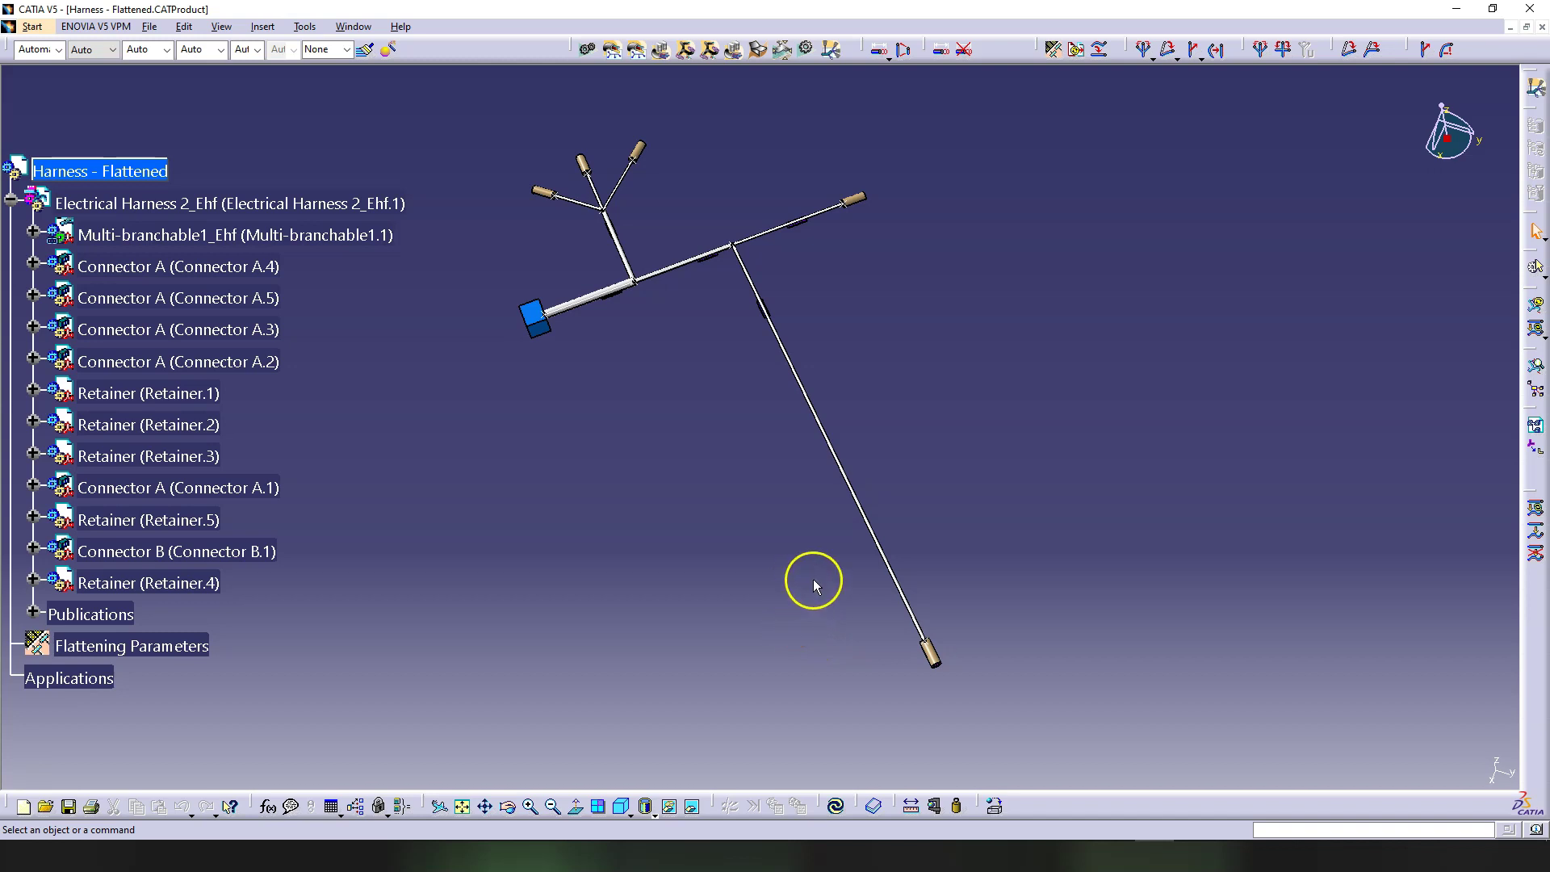
mouse_move(964, 391)
middle_mouse_down()
mouse_move(928, 379)
mouse_move(990, 347)
mouse_move(1000, 371)
mouse_move(973, 412)
middle_mouse_up()
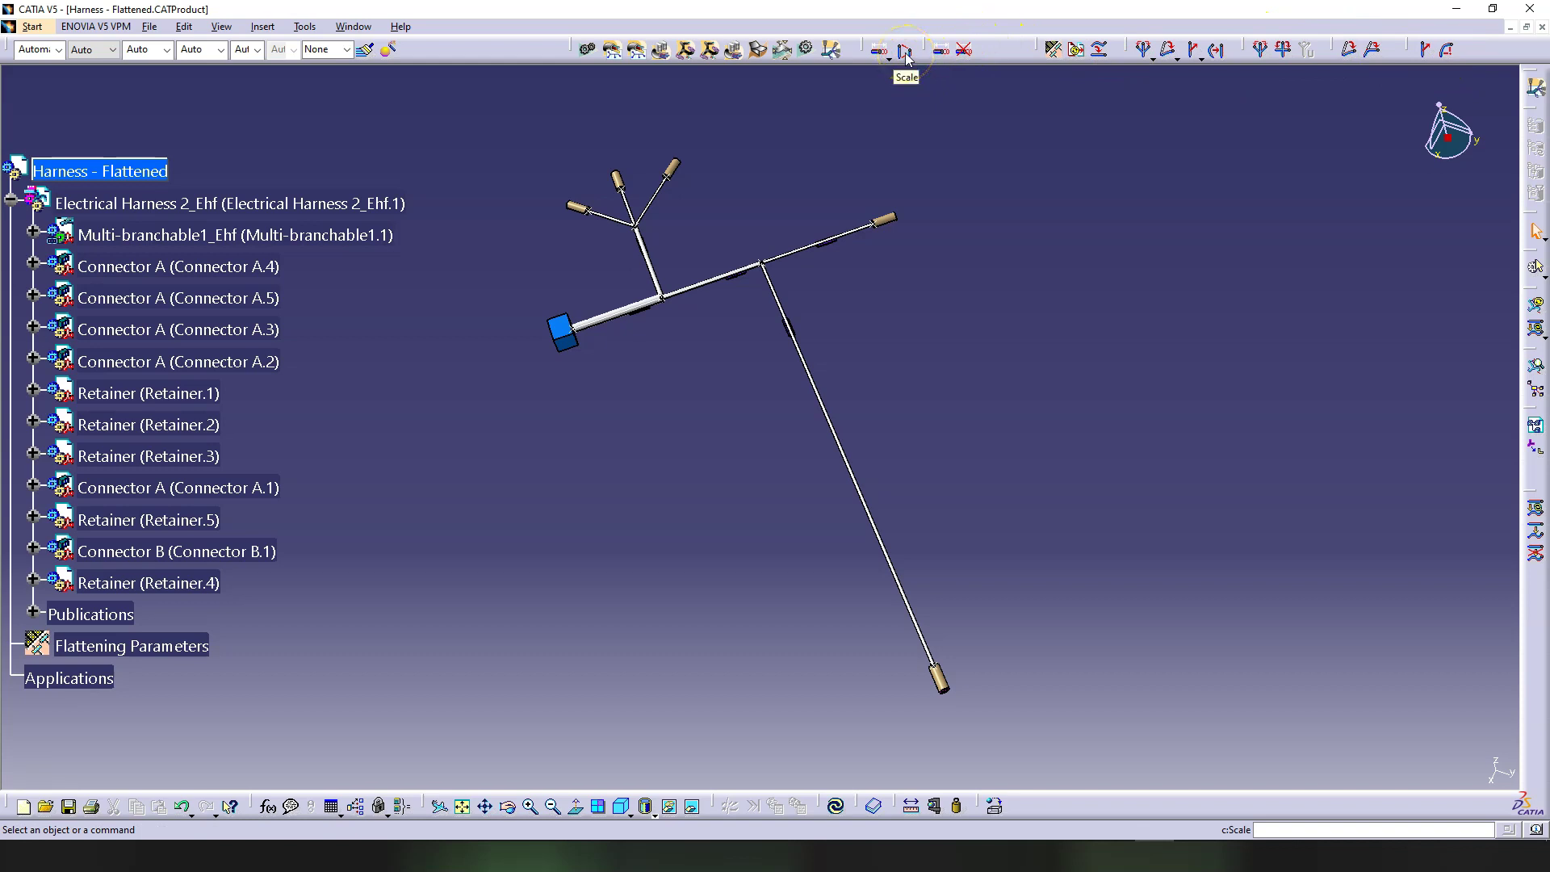
Step: Scale the long horizontal bundle branch to a 300mm flat length, keeping its 1561.181mm design length
middle_click_drag(1097, 318, 775, 557)
scroll(782, 533, "down", 2)
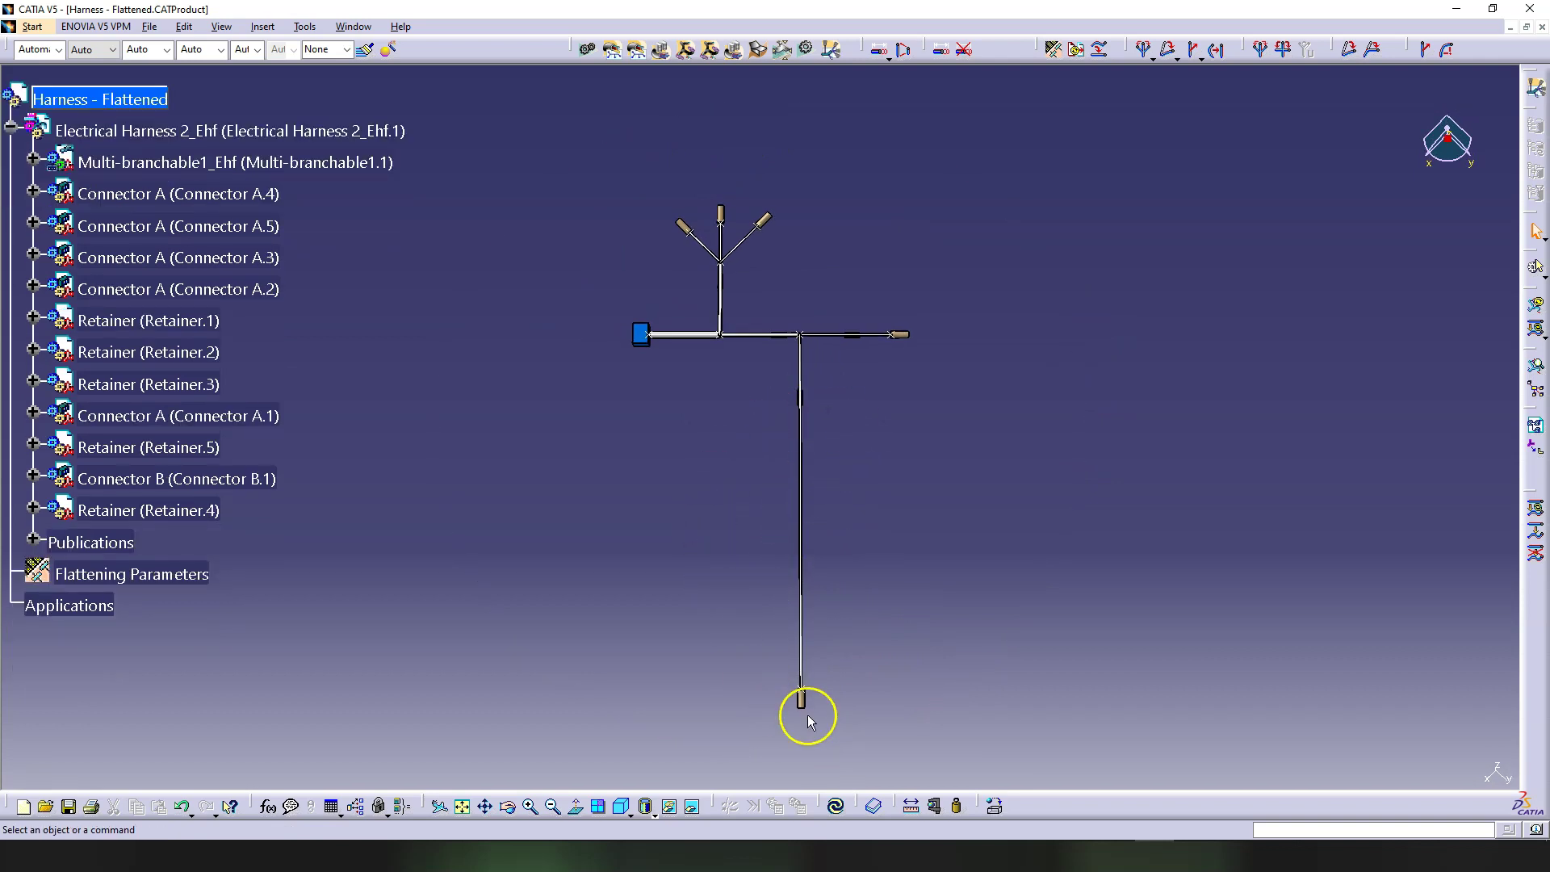
middle_click_drag(677, 539, 927, 243)
left_click(907, 49)
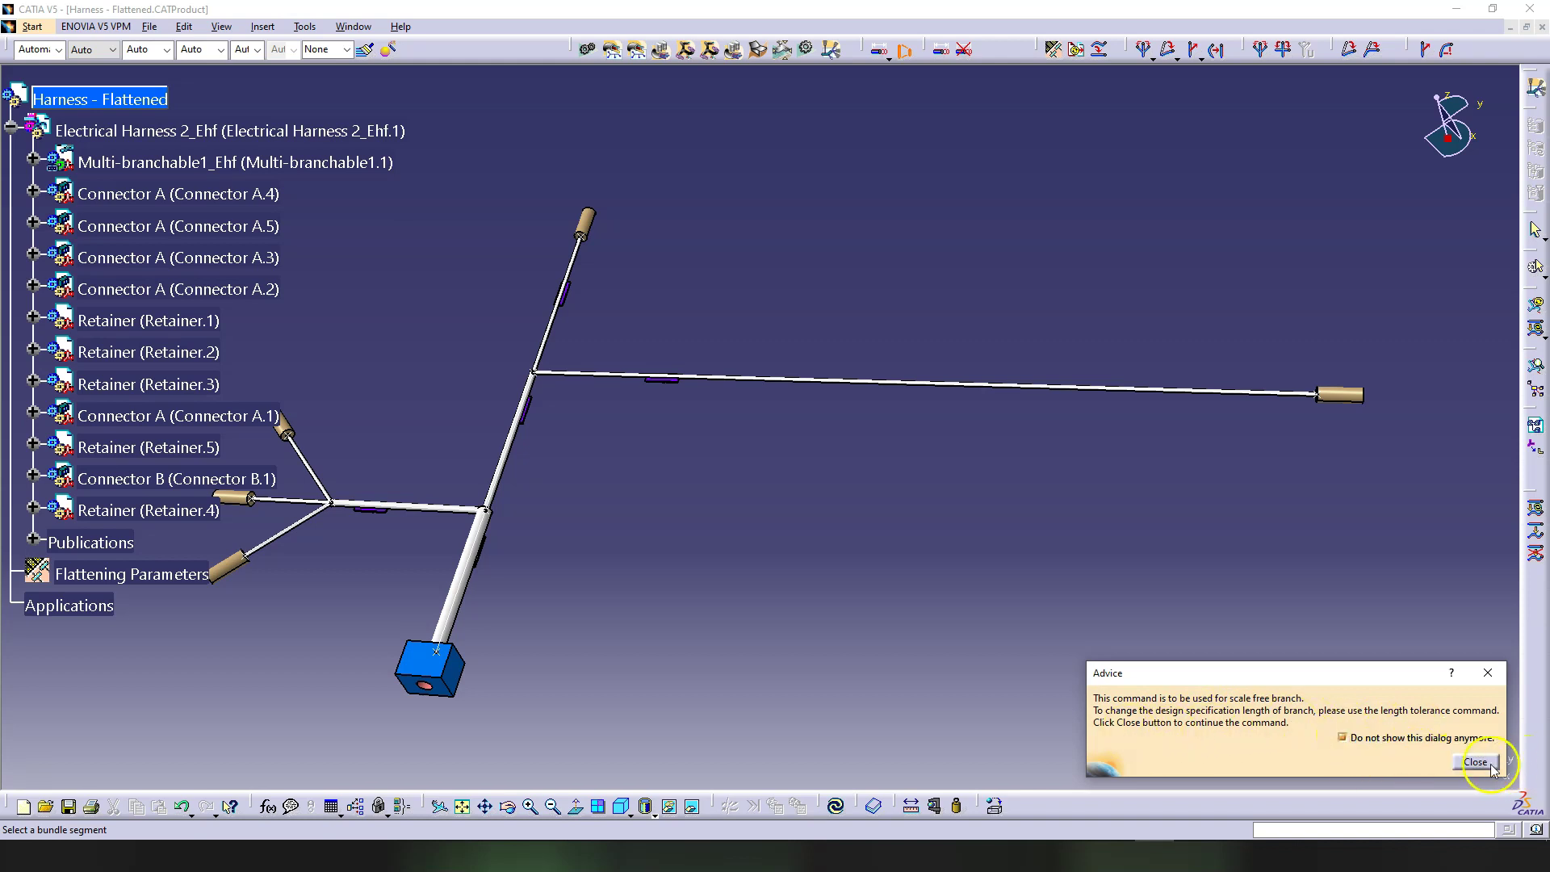
left_click(1461, 759)
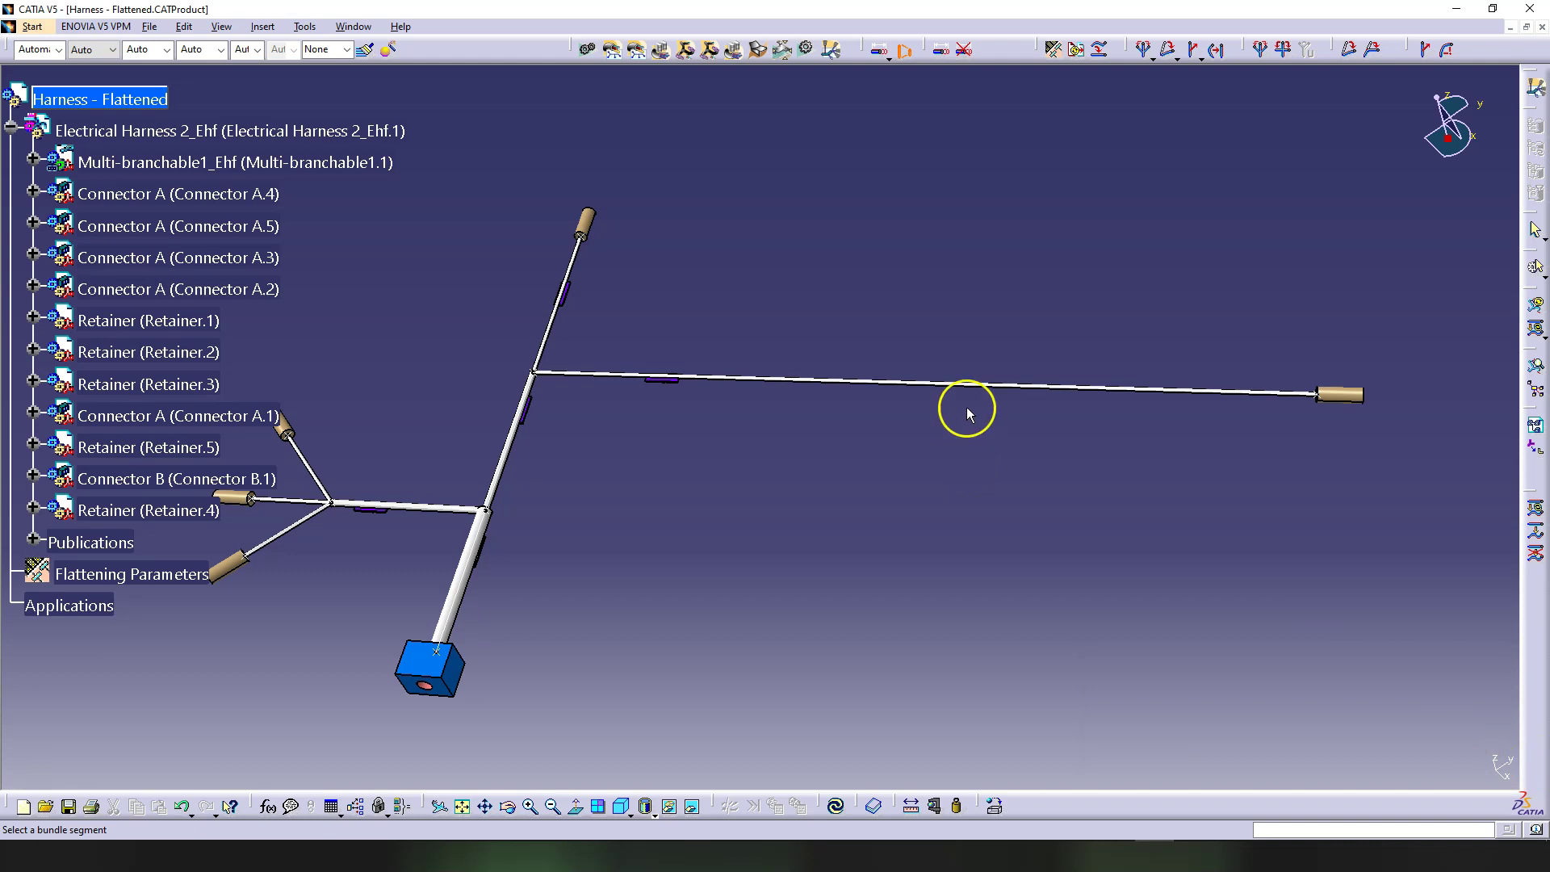
left_click(968, 384)
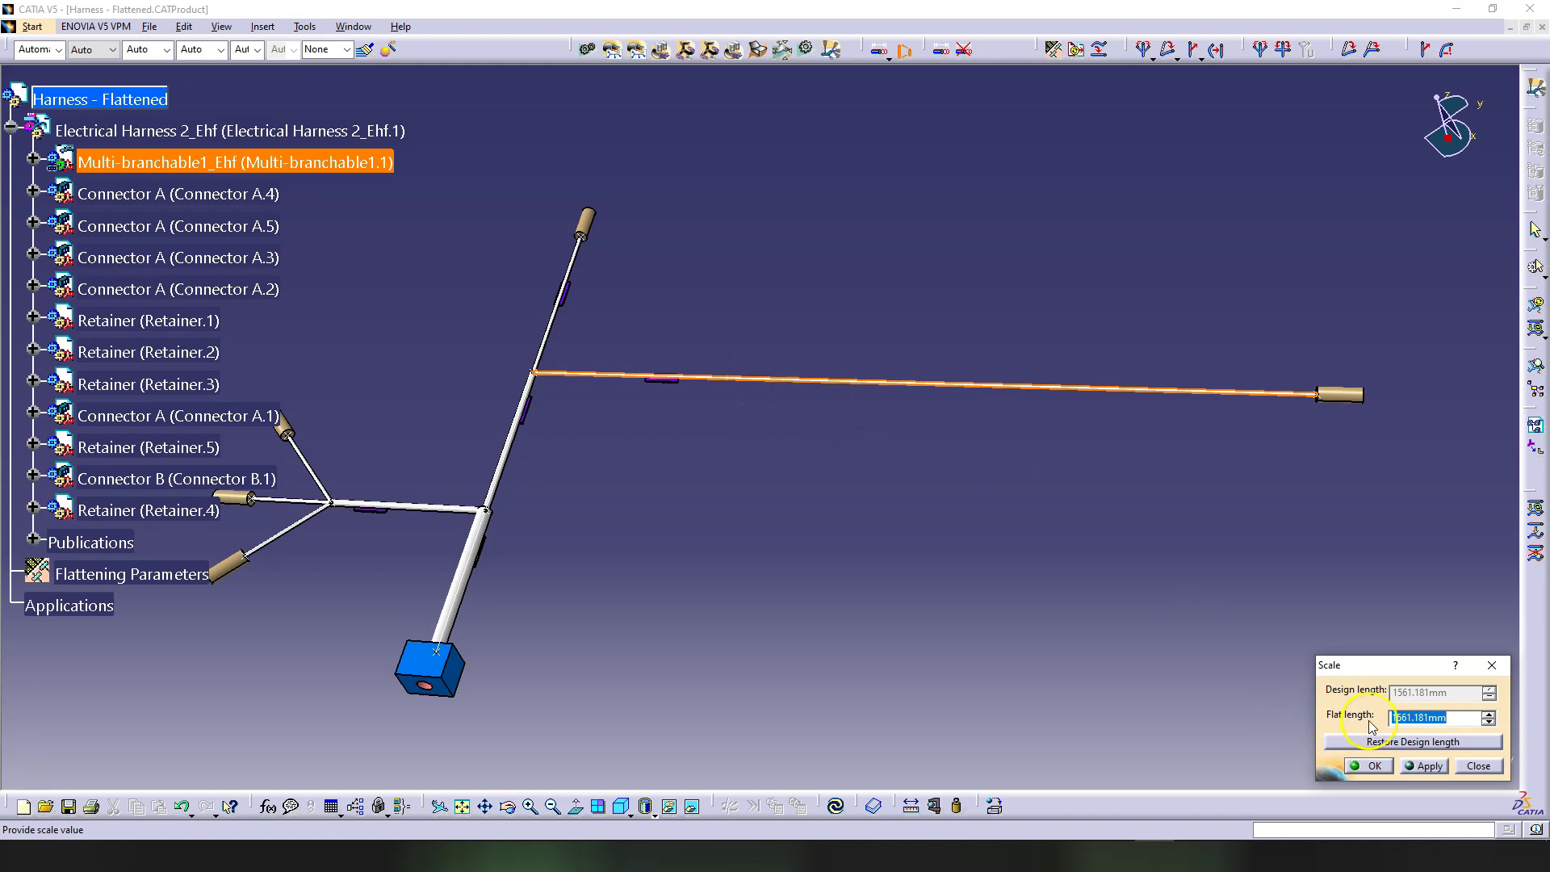
type("3")
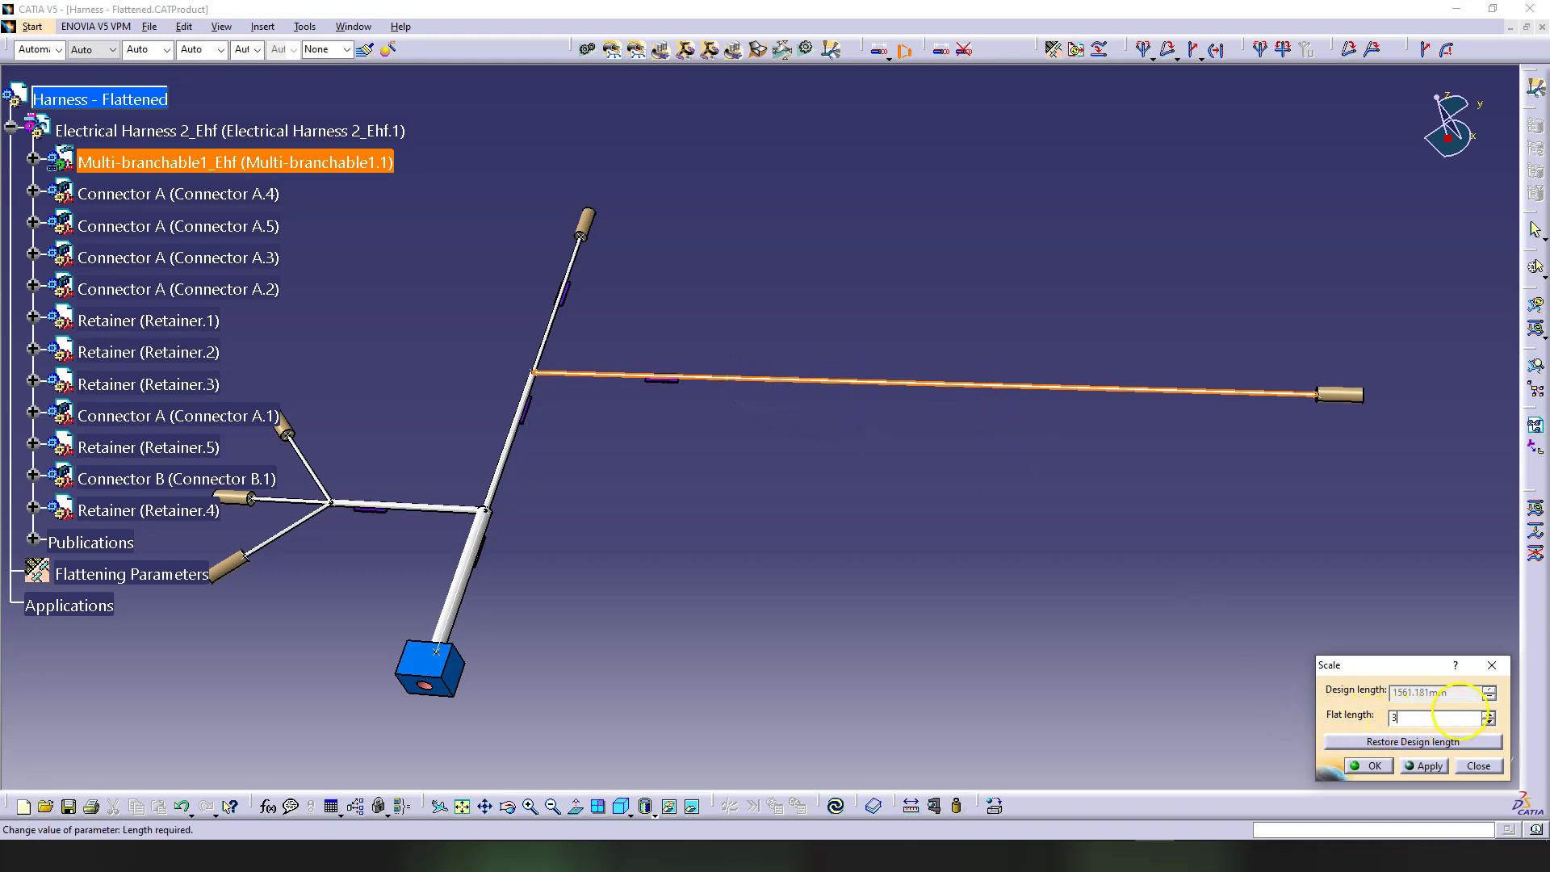
type("00")
left_click(1430, 767)
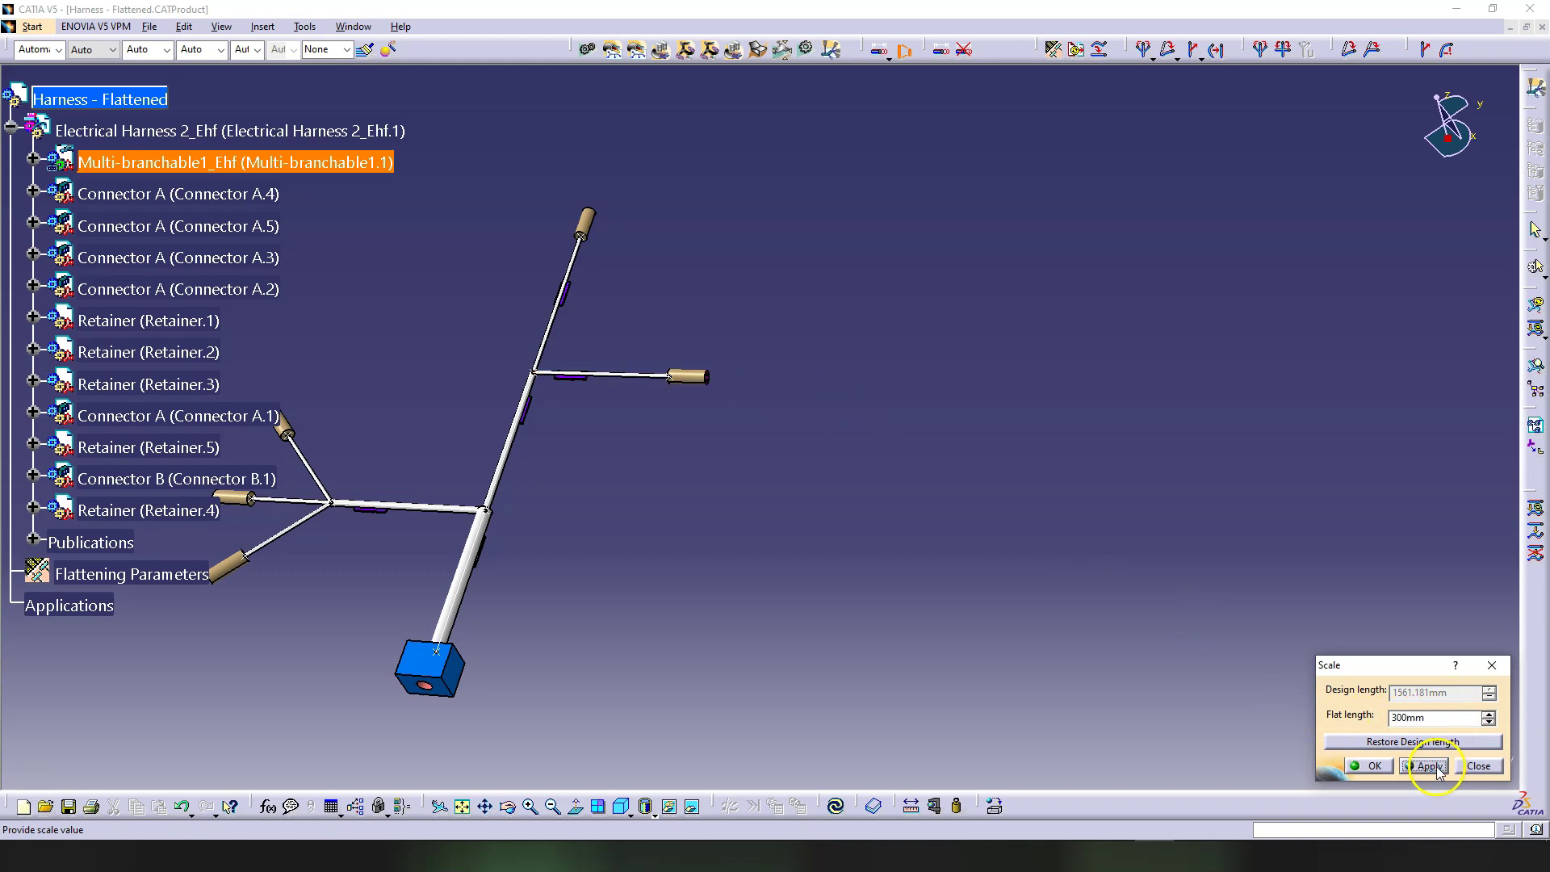
Step: Confirm the 300mm scaling of the long branch and rotate the harness view
left_click(1368, 766)
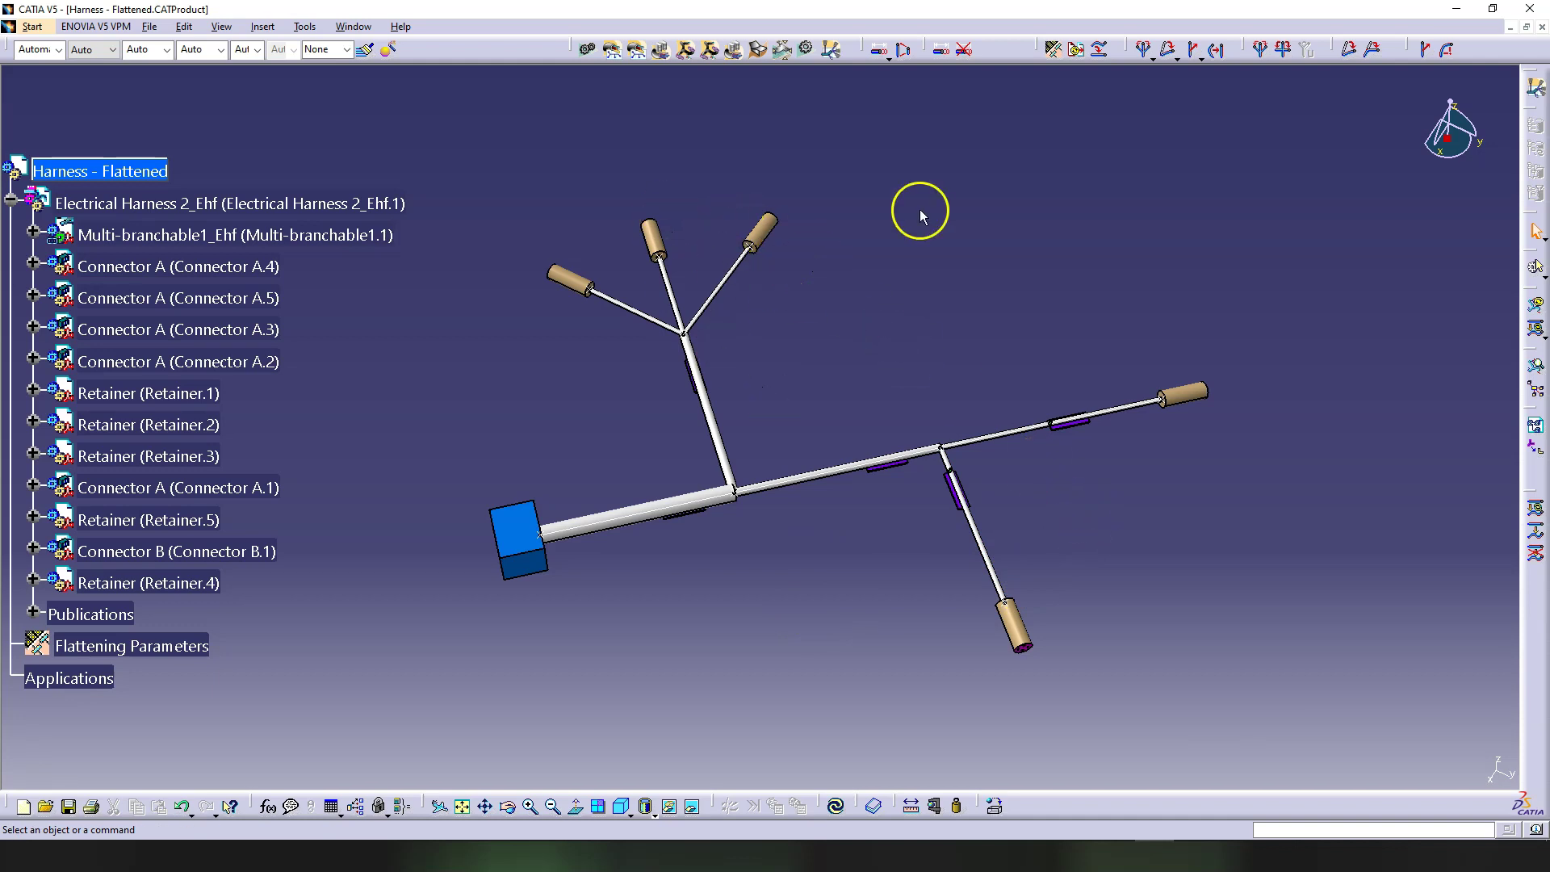
left_click(902, 49)
middle_click_drag(799, 355, 907, 346)
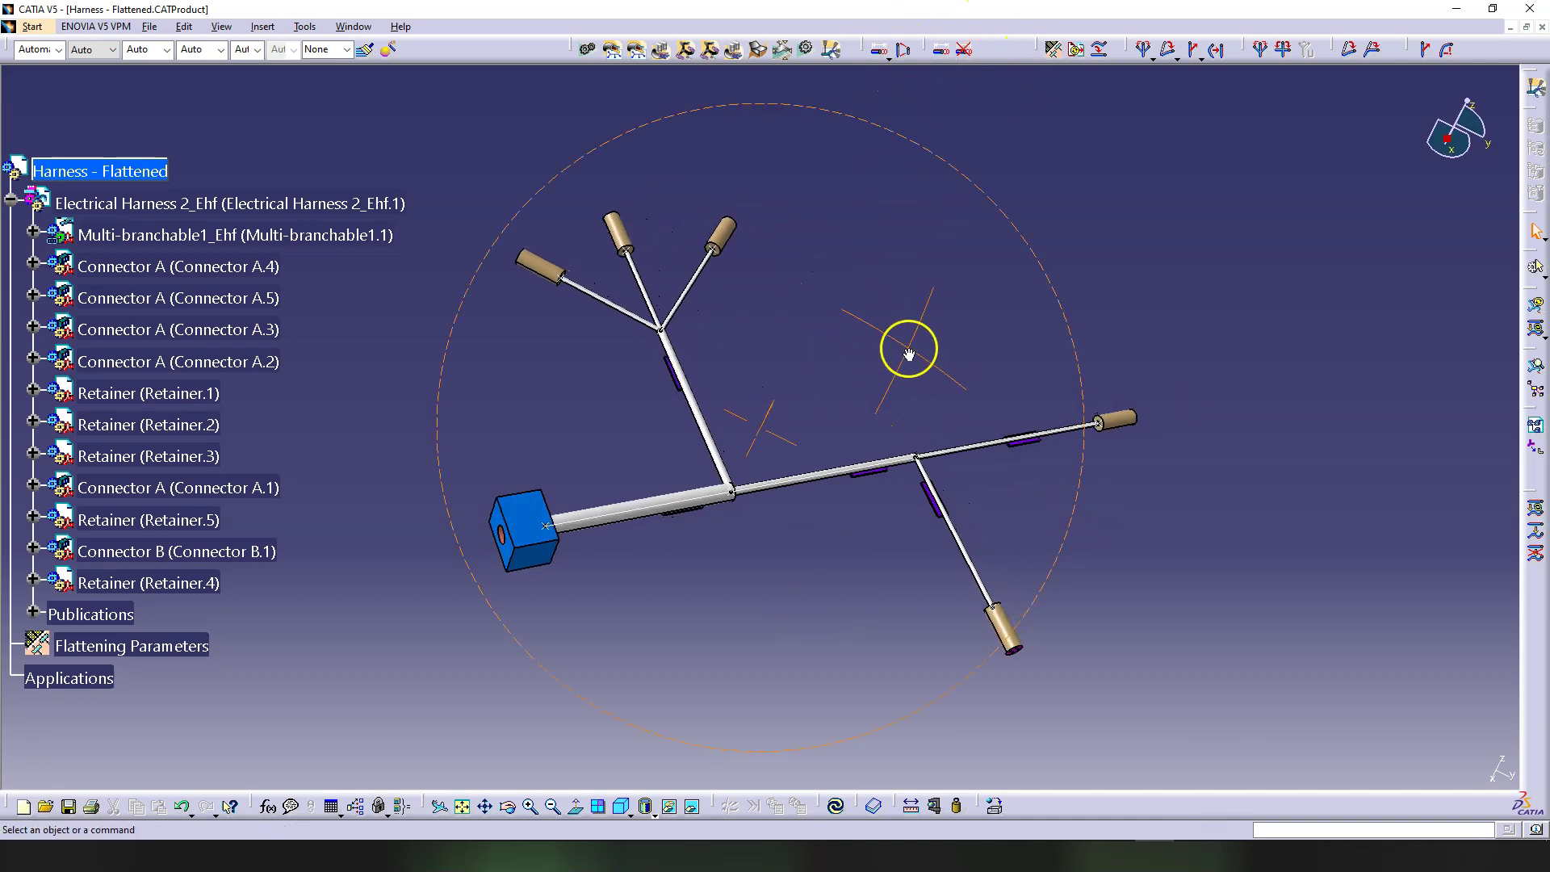
Step: Give the 516.671mm branch leading to the three-connector fan a shorter flat length, entering 450
left_click(908, 50)
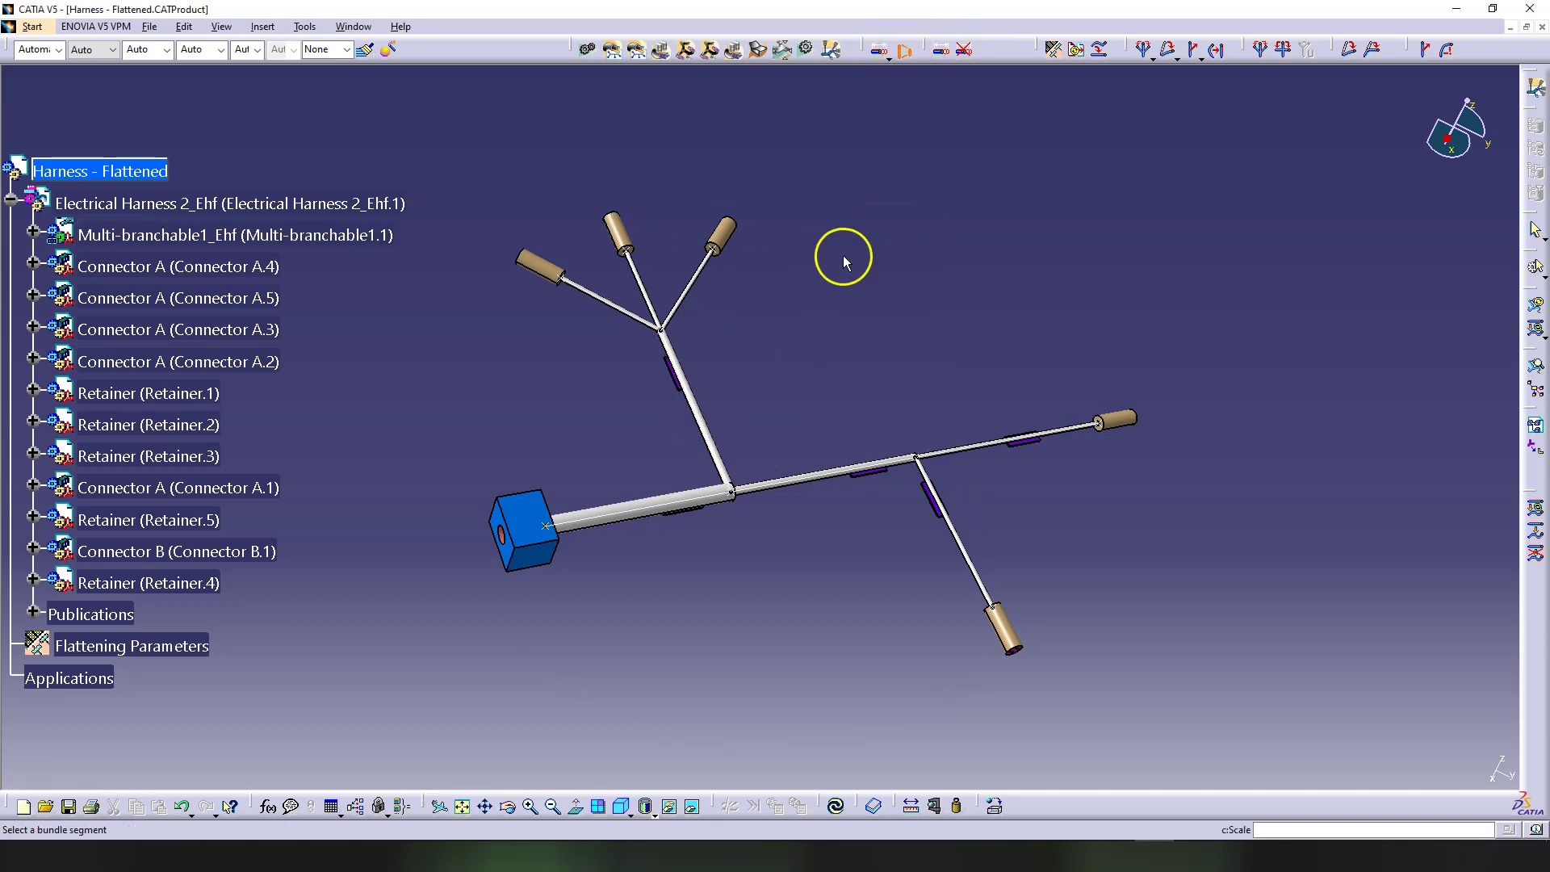
left_click(693, 404)
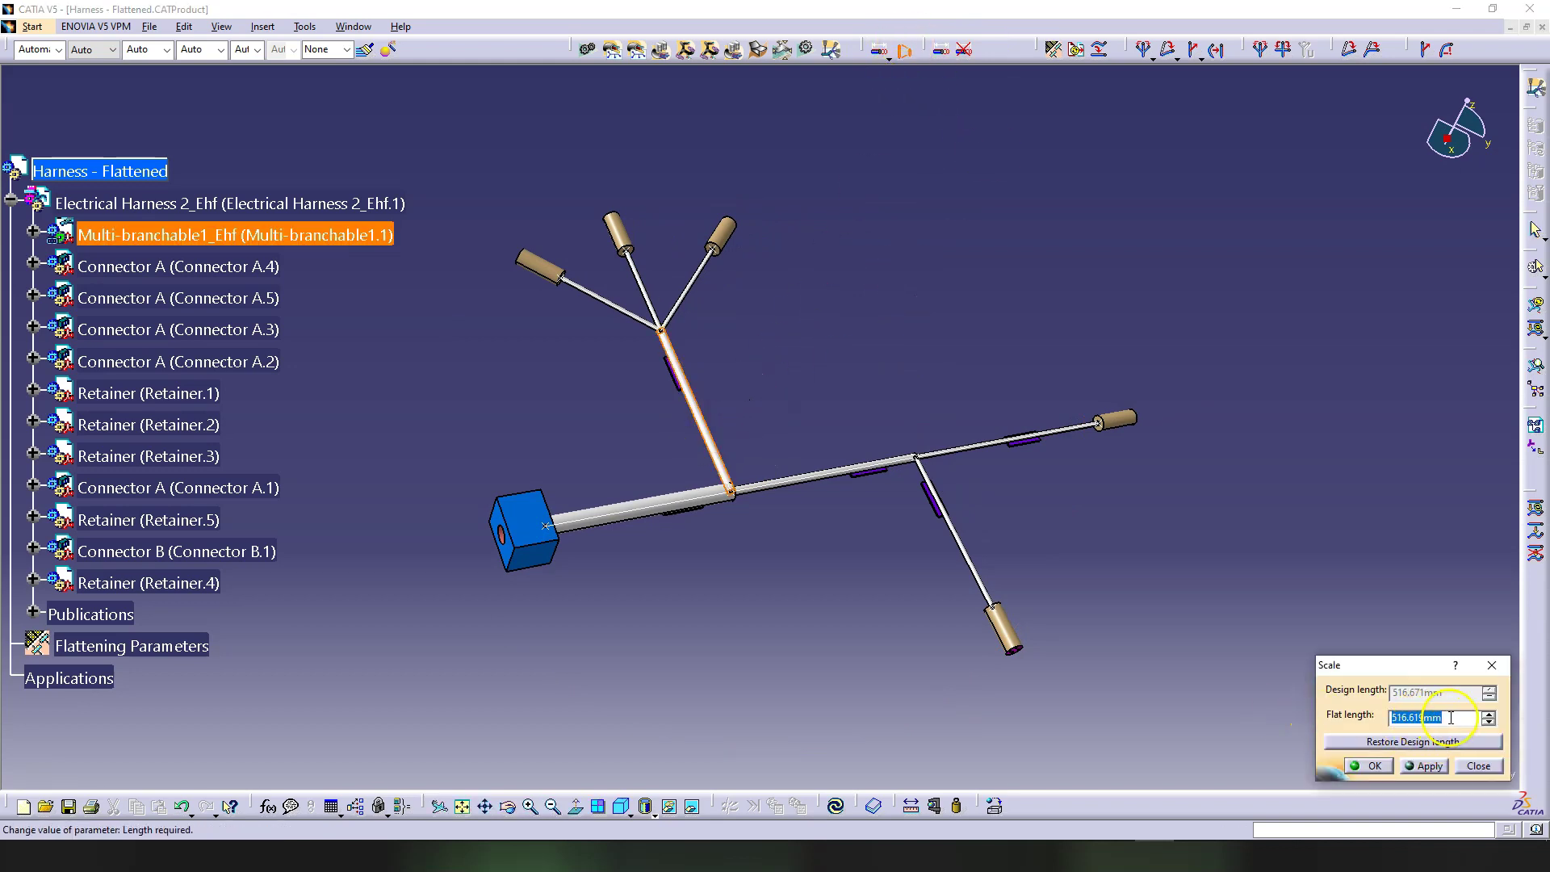
type("450")
key("Return")
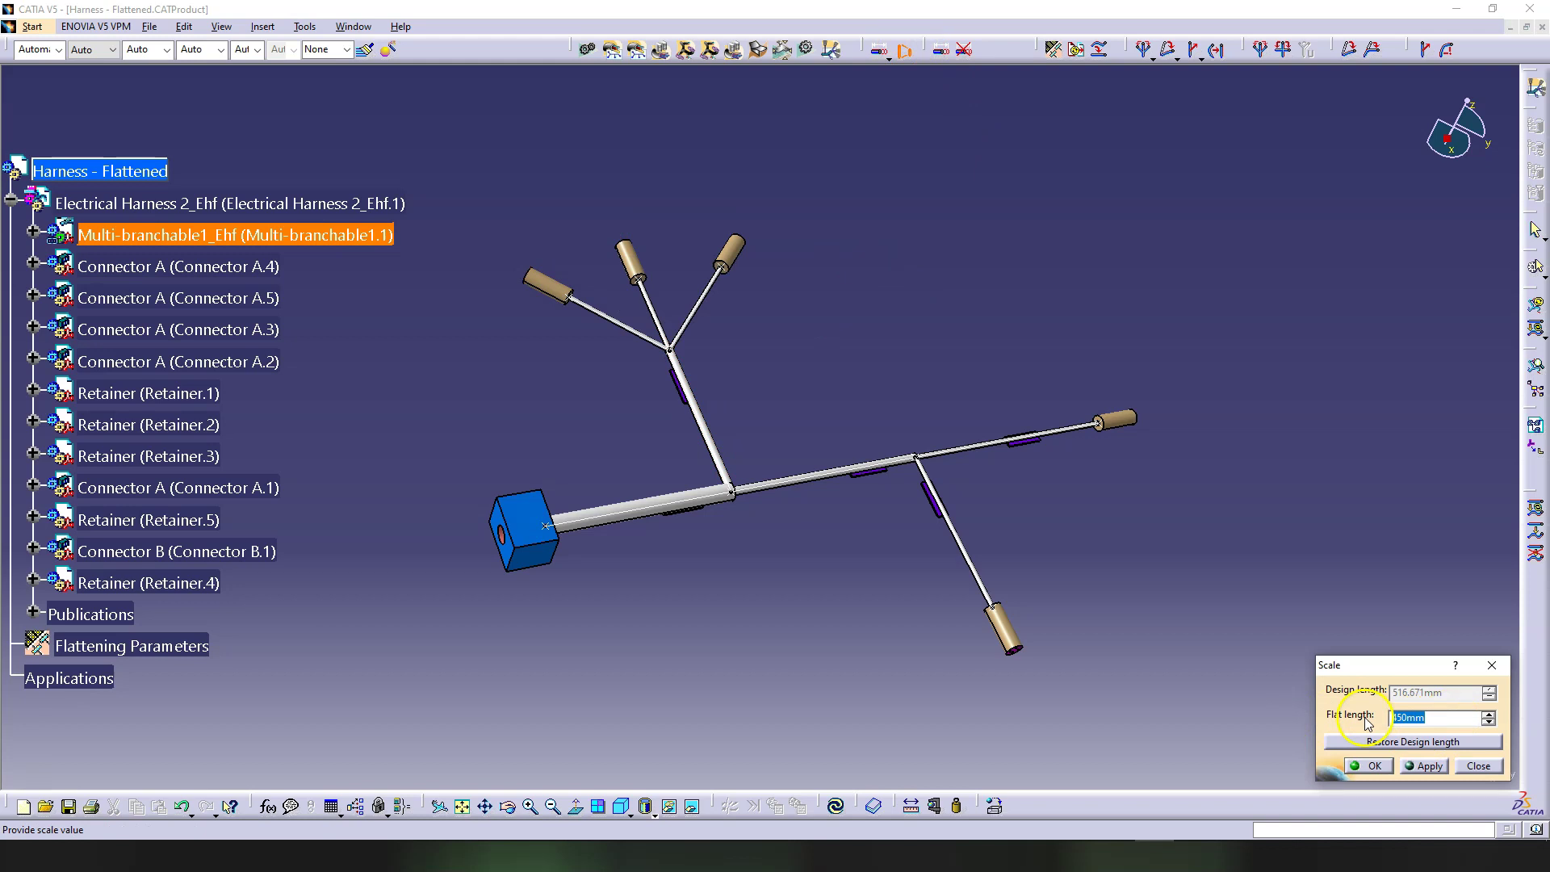
type("1400")
left_click(1424, 766)
Step: Save Electrical Harness 2_Ehf.CATProduct through Save Management, then select Retainer.2 on the harness
left_click(1373, 766)
left_click(149, 27)
left_click(207, 201)
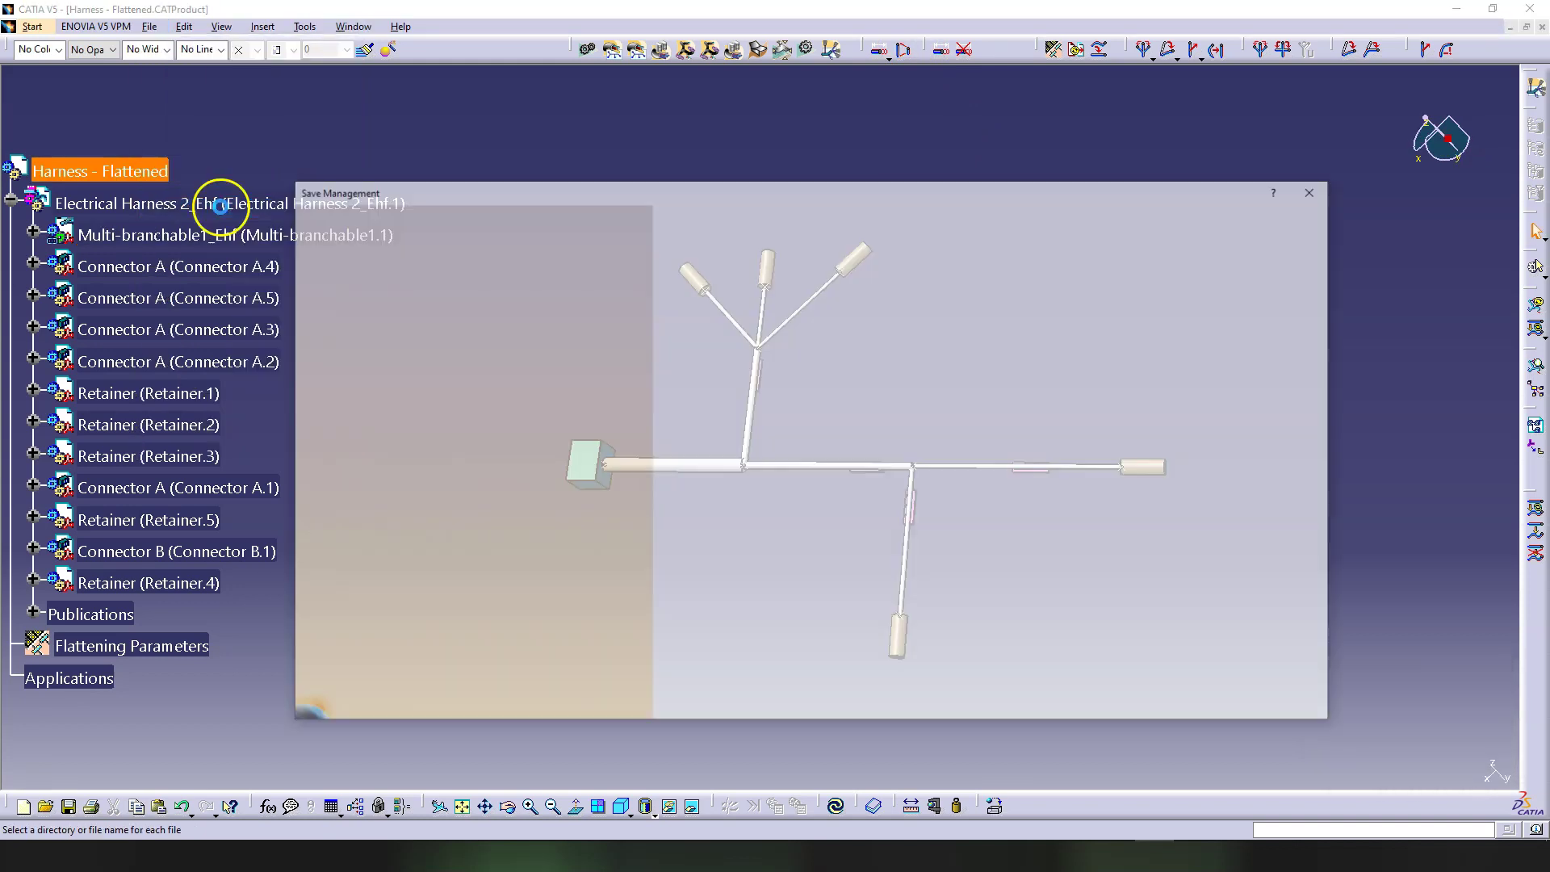
left_click(353, 346)
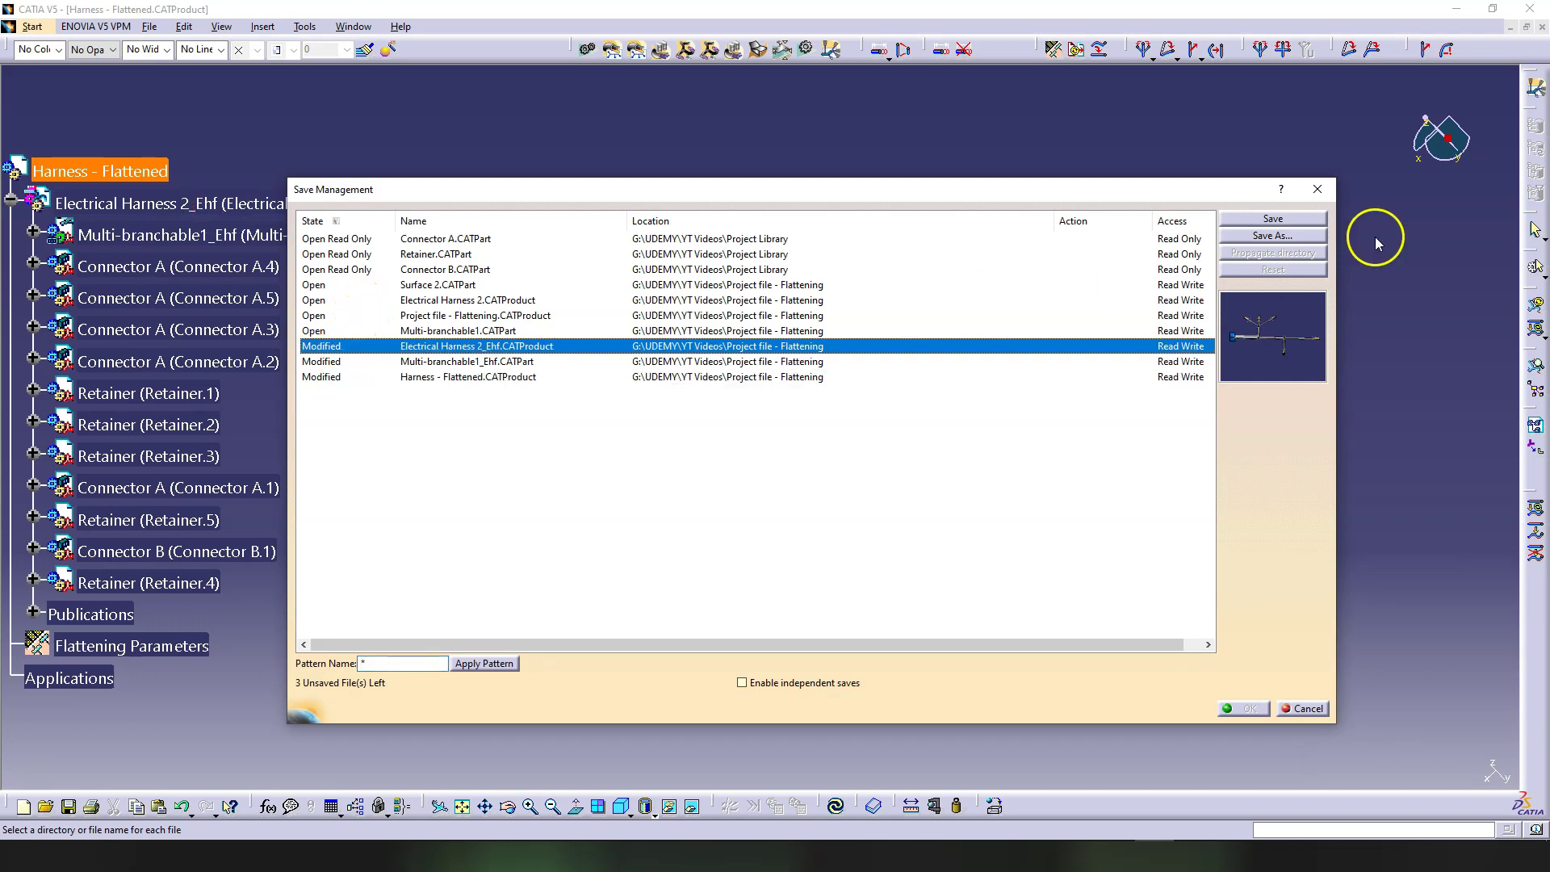
left_click(1306, 220)
left_click(1243, 709)
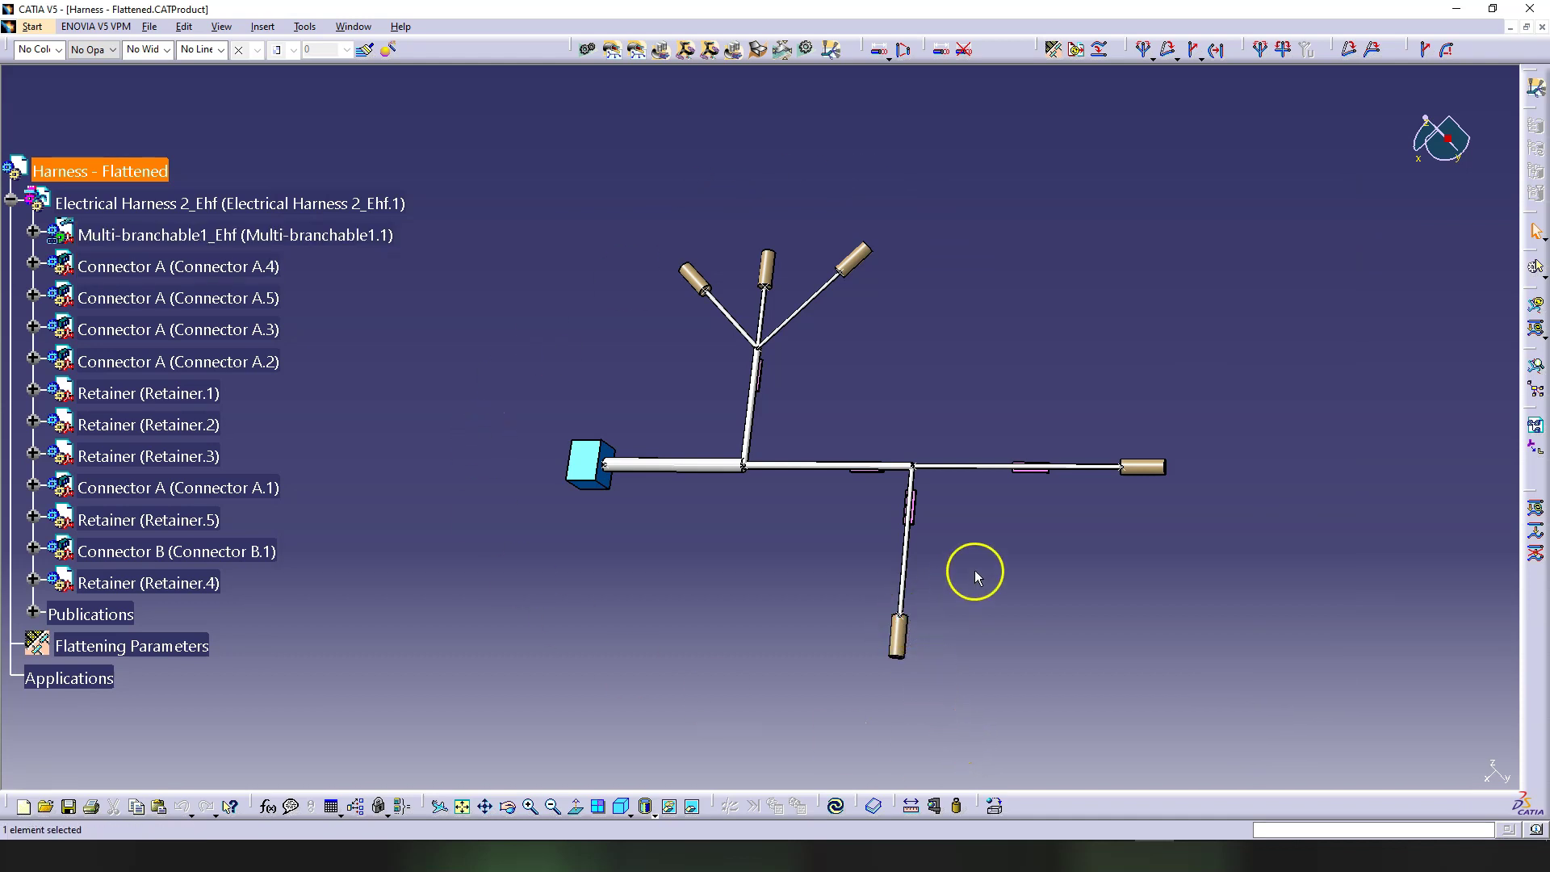
left_click(762, 486)
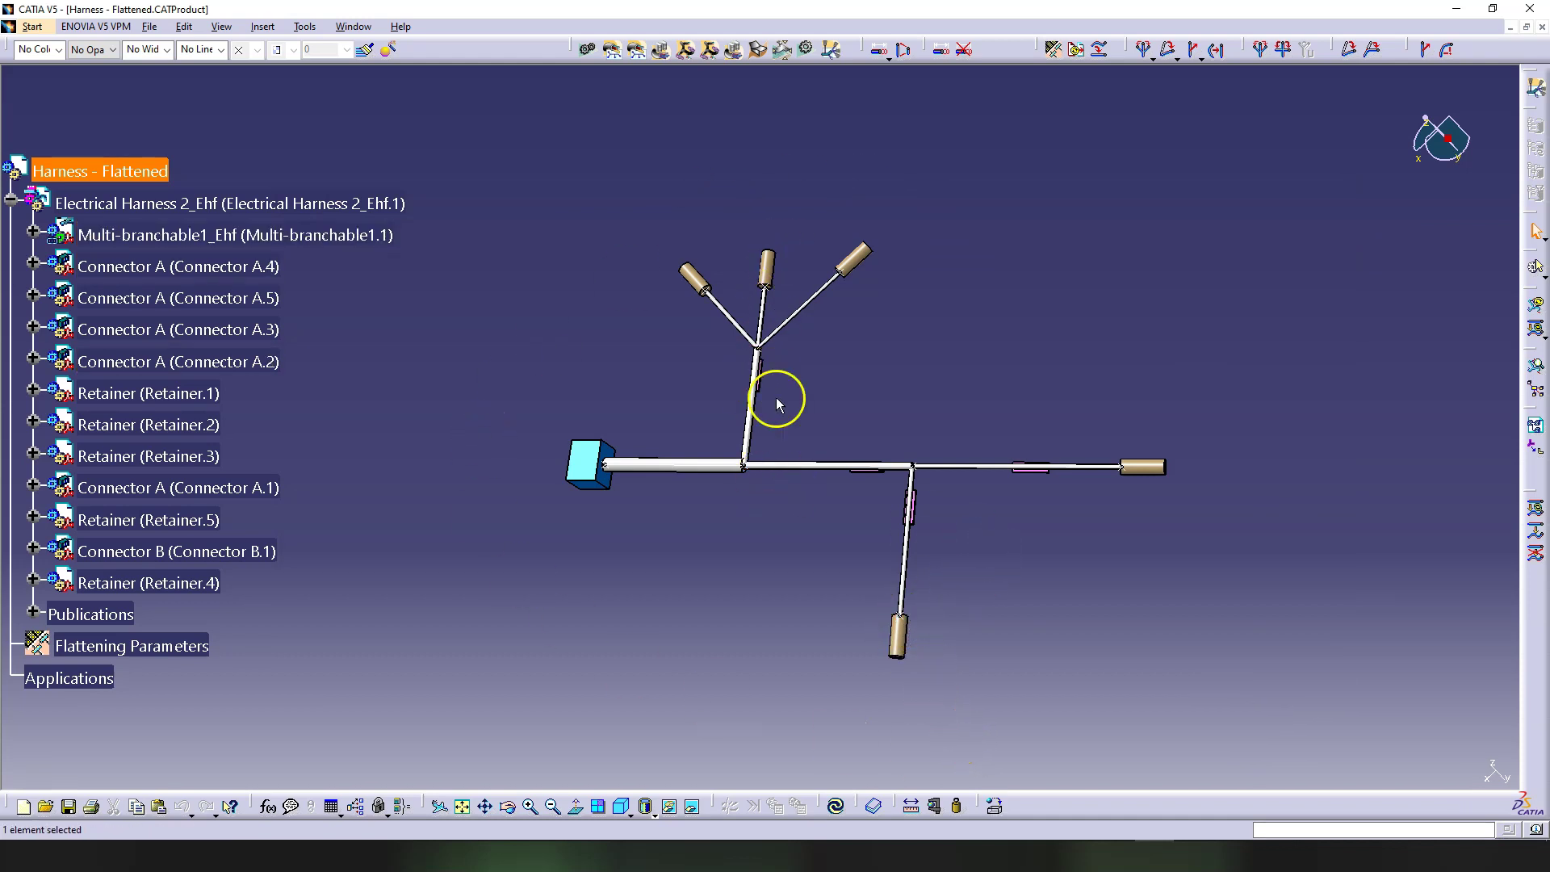
left_click(874, 477)
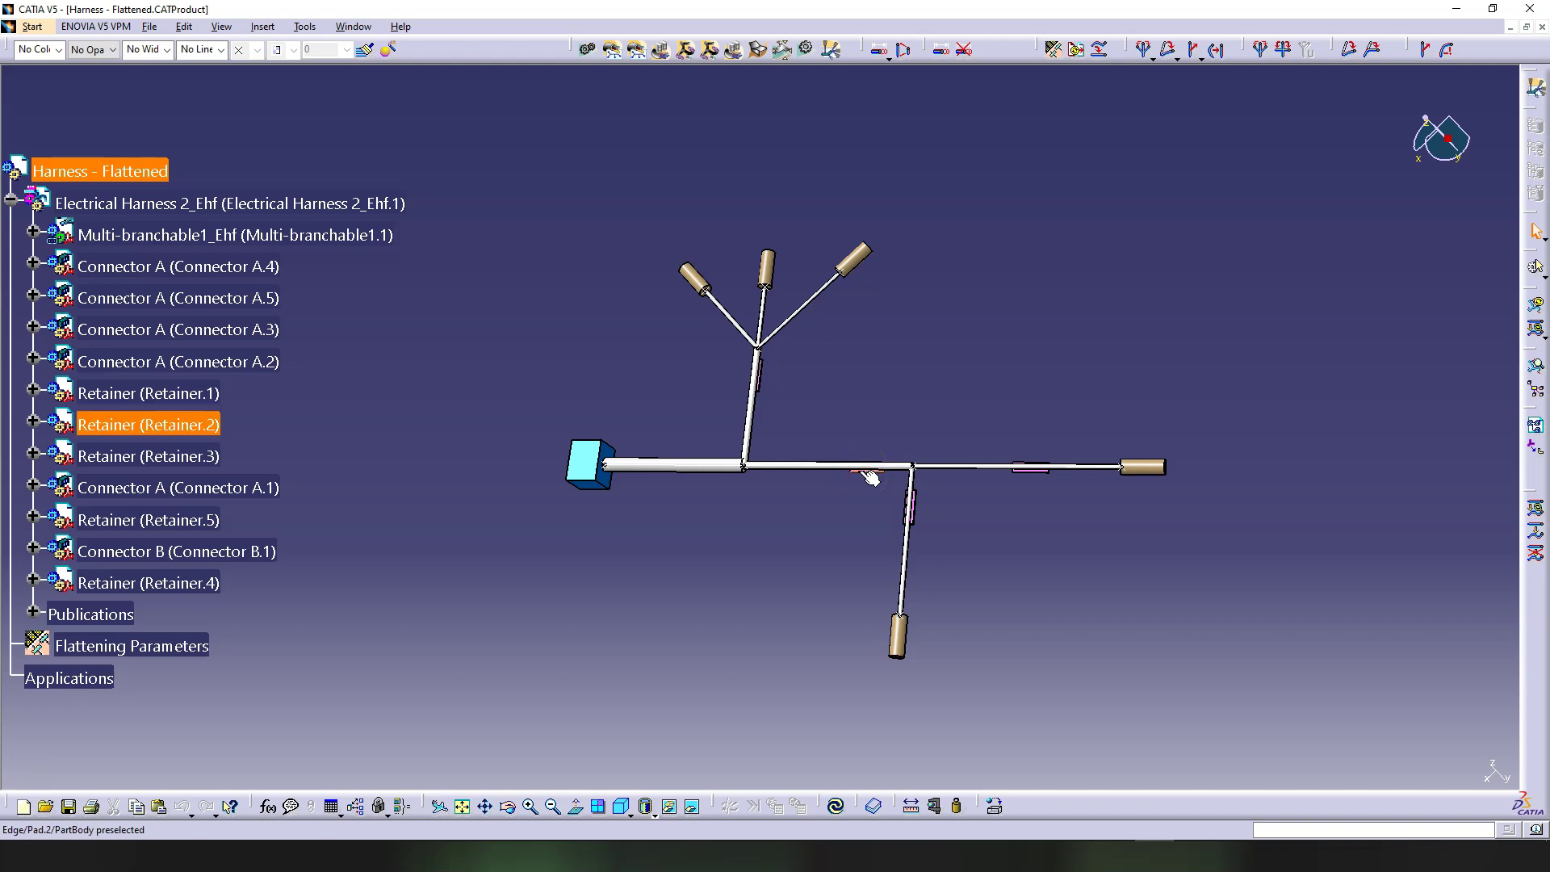